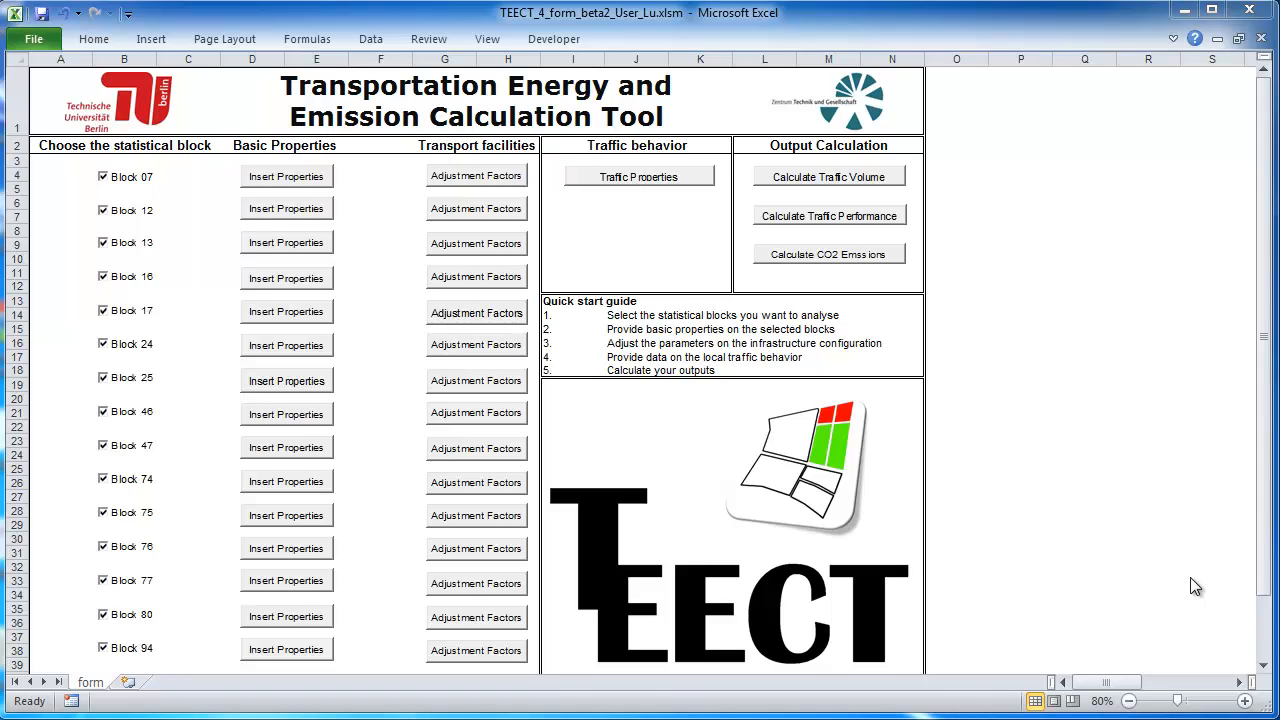
# Deselect and reselect statistical blocks 07 and 12 in turn, leaving both selected
pyautogui.click(102, 178)
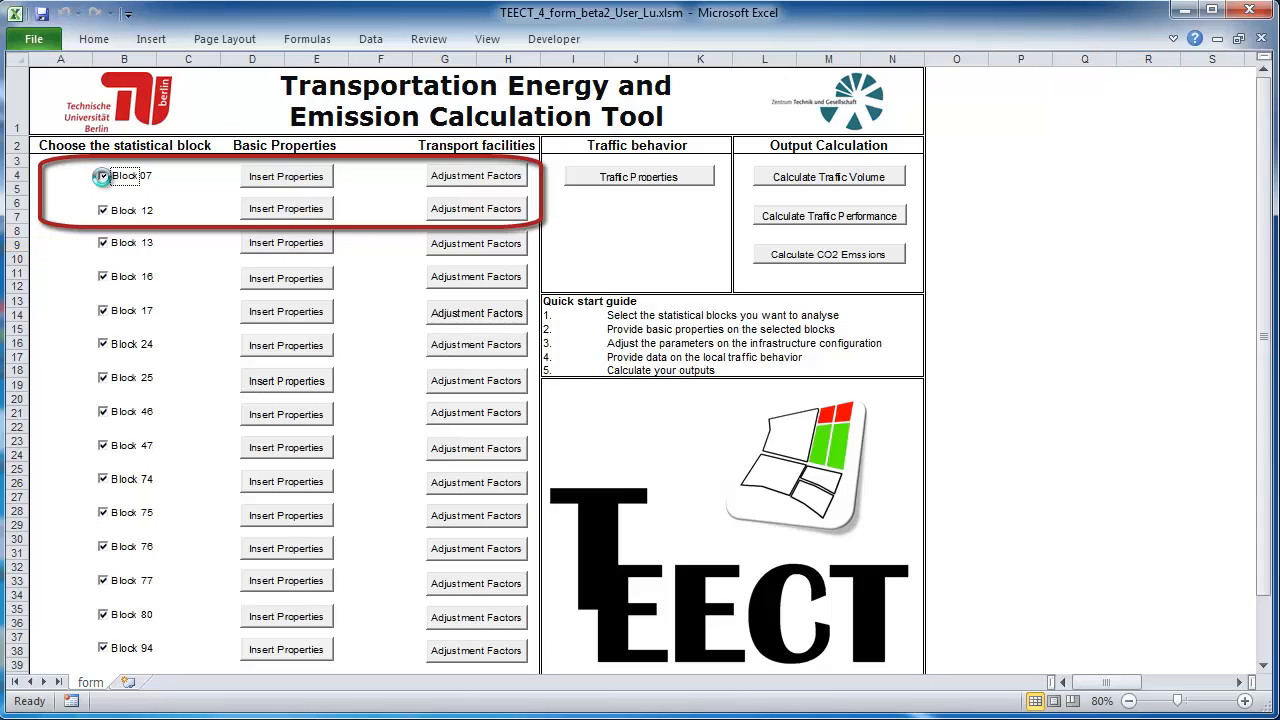
pyautogui.click(103, 178)
pyautogui.click(103, 211)
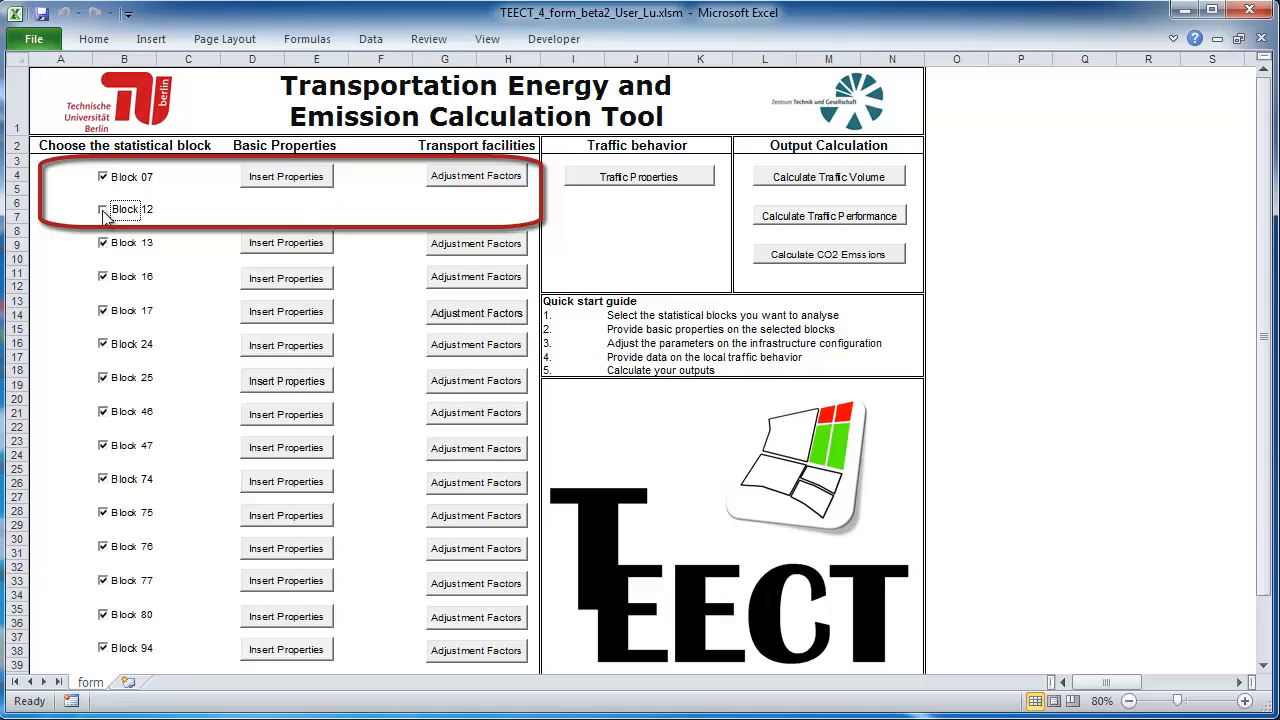
pyautogui.click(103, 211)
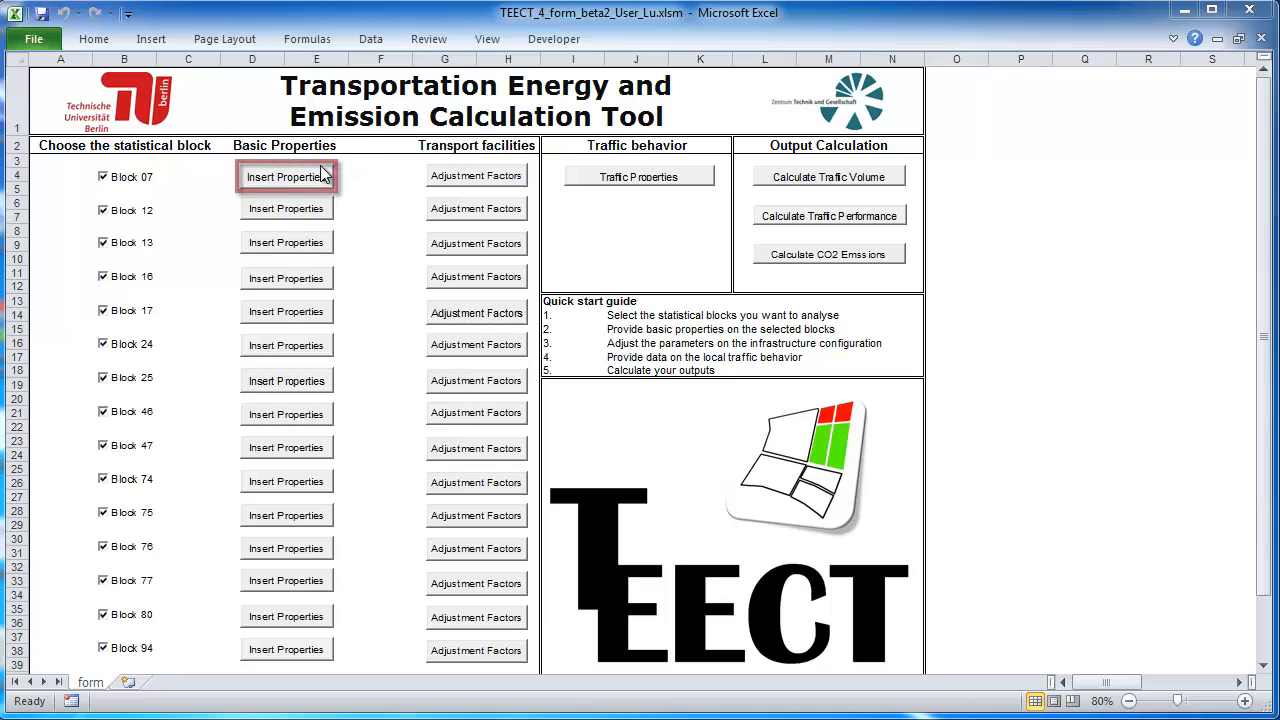
# Open the basic properties of Block 07 and make its numbers of residents and employees editable with the update option
pyautogui.click(296, 178)
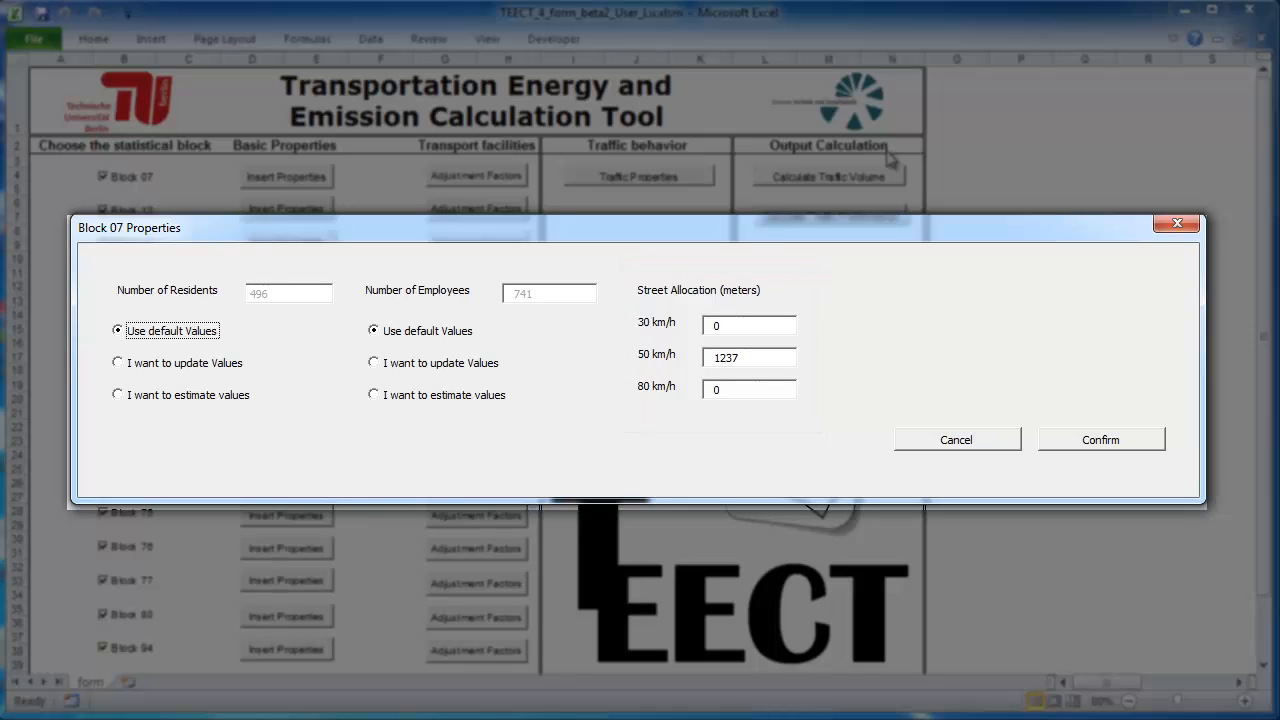
pyautogui.click(189, 367)
pyautogui.click(310, 298)
pyautogui.click(396, 360)
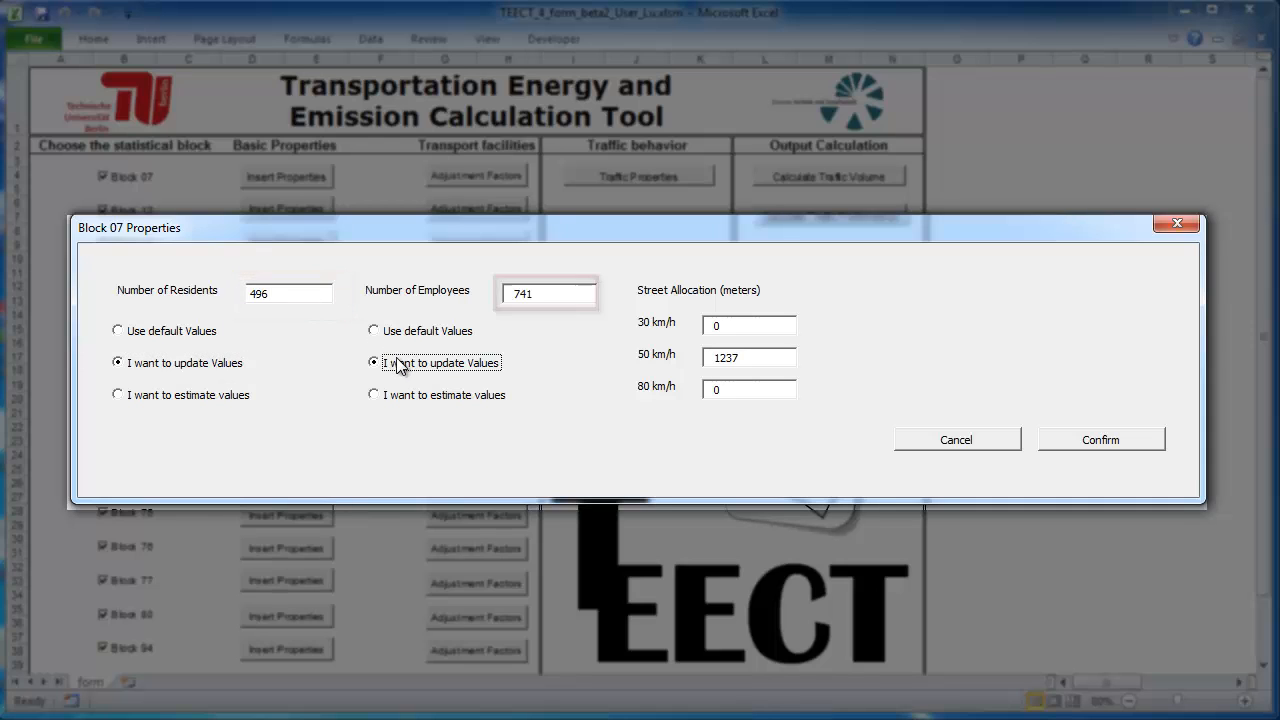
pyautogui.click(574, 297)
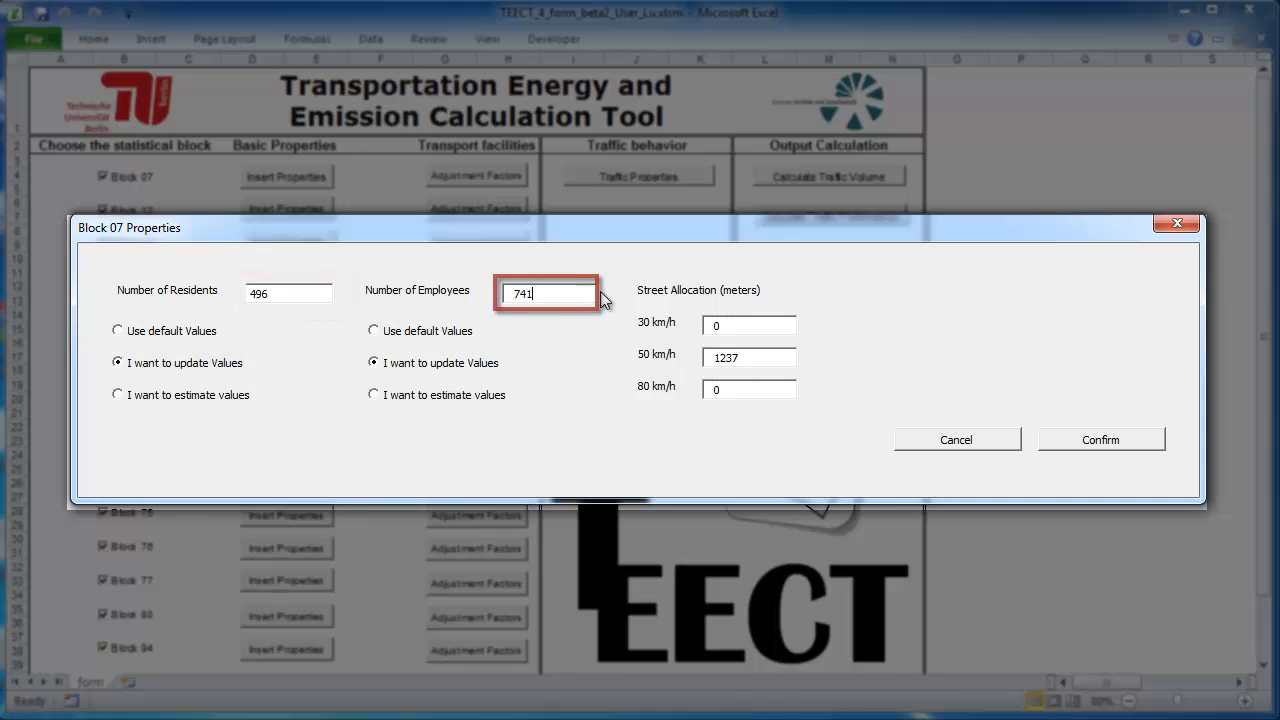
# Switch Block 07's numbers of residents and employees to estimated values and confirm the properties
pyautogui.click(212, 397)
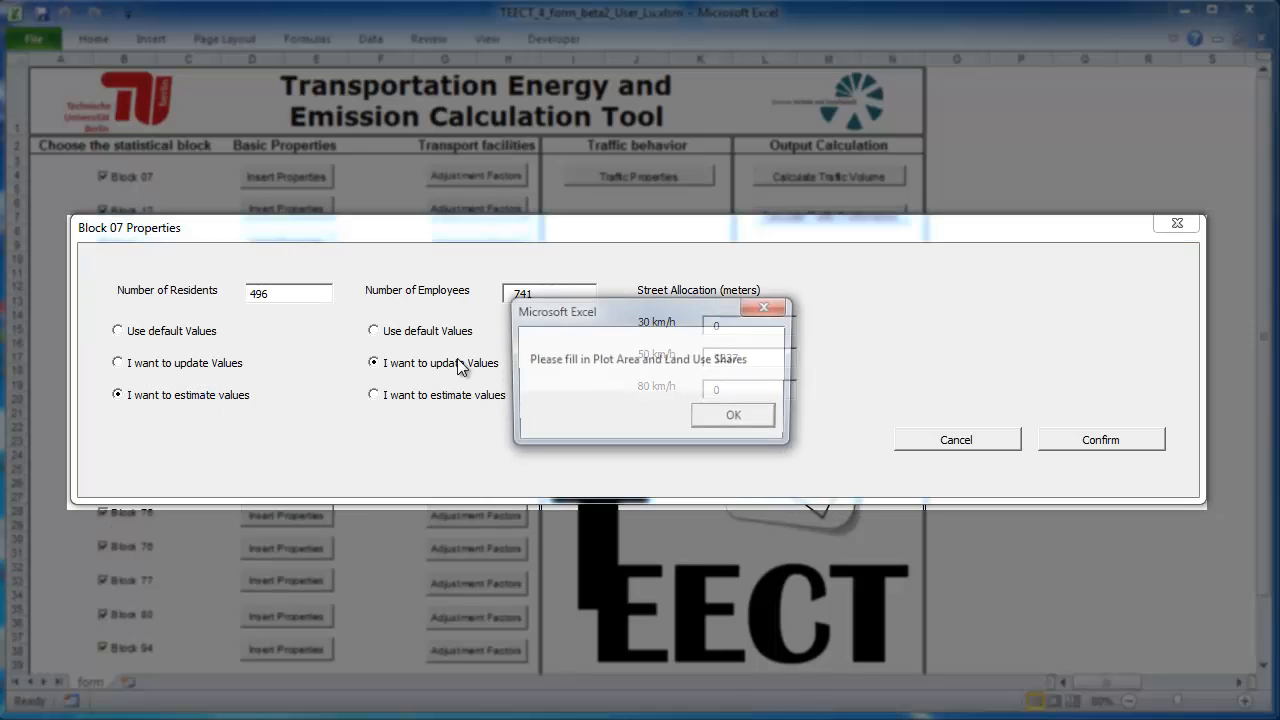
pyautogui.click(733, 415)
pyautogui.click(733, 415)
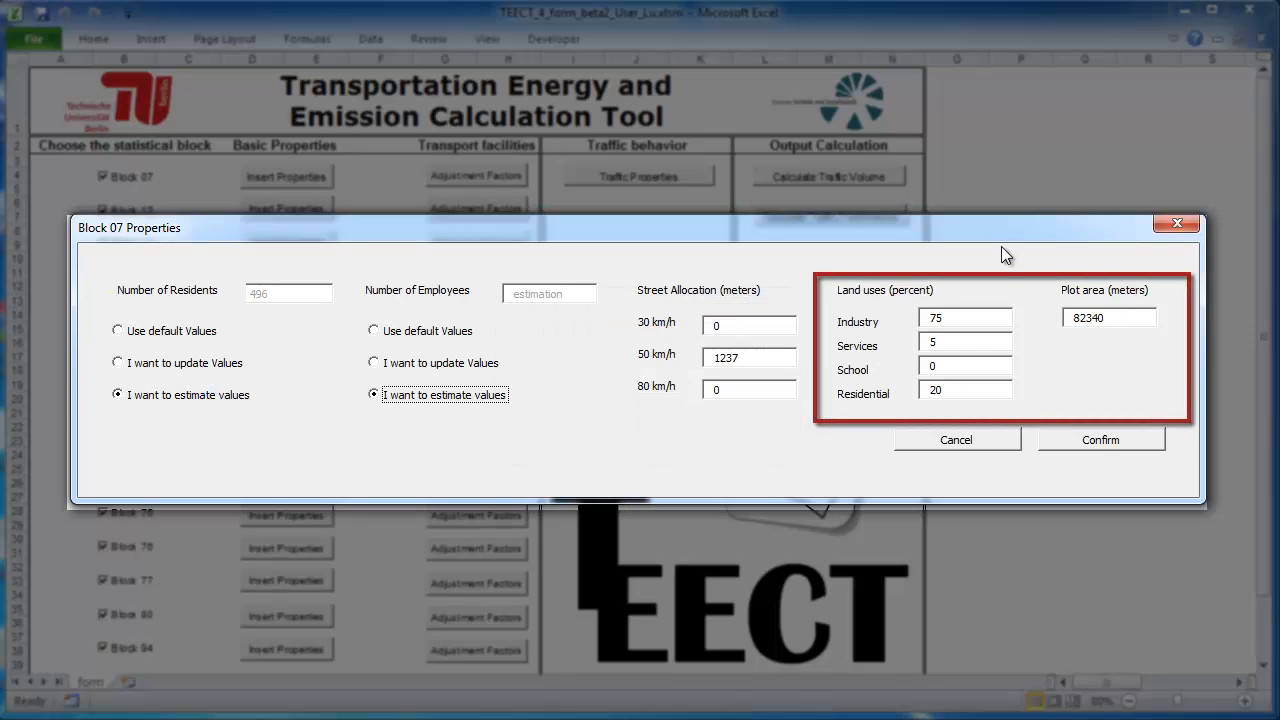
pyautogui.click(1081, 442)
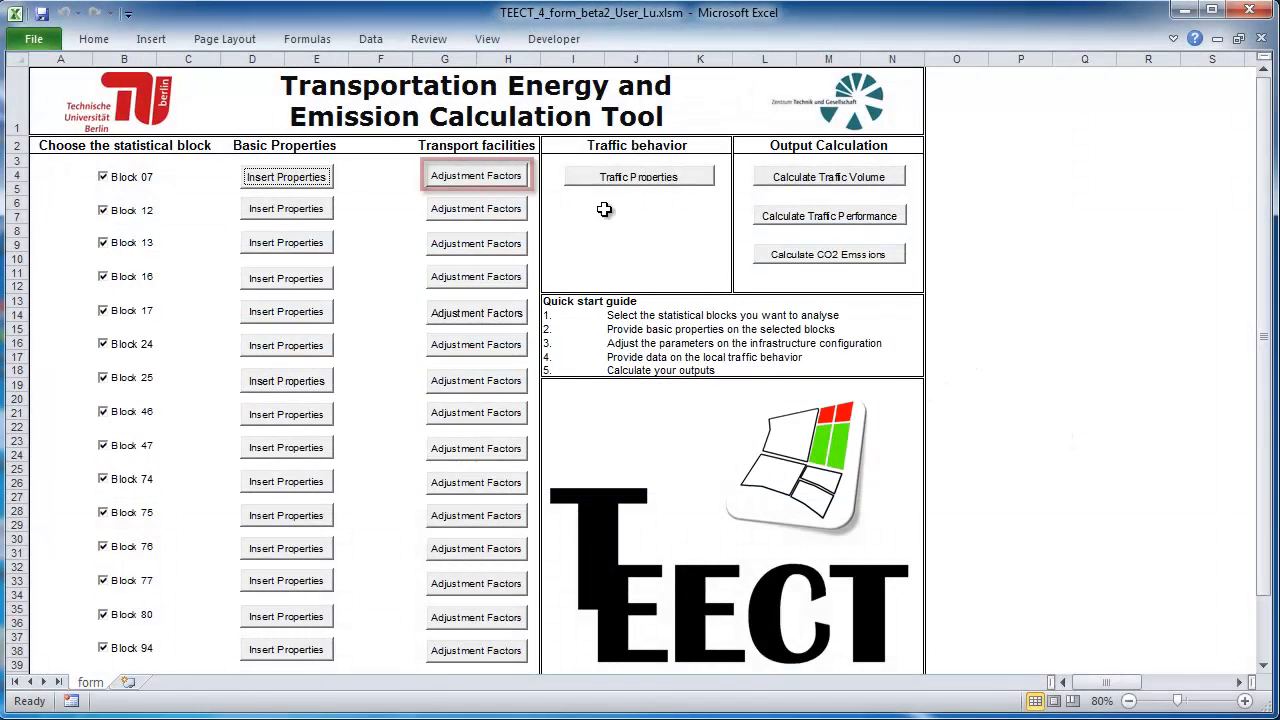
# Enable customization of Block 07's CO2-emission adjustment factors and confirm them
pyautogui.click(502, 180)
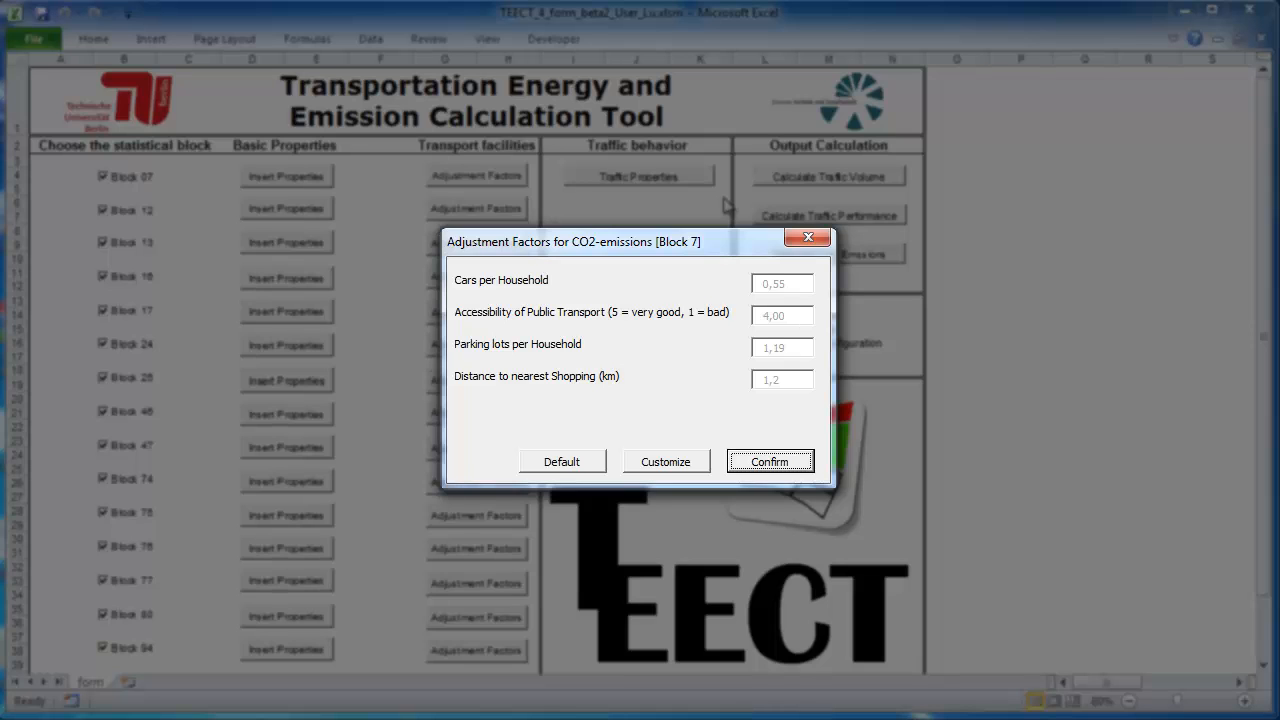
pyautogui.click(672, 465)
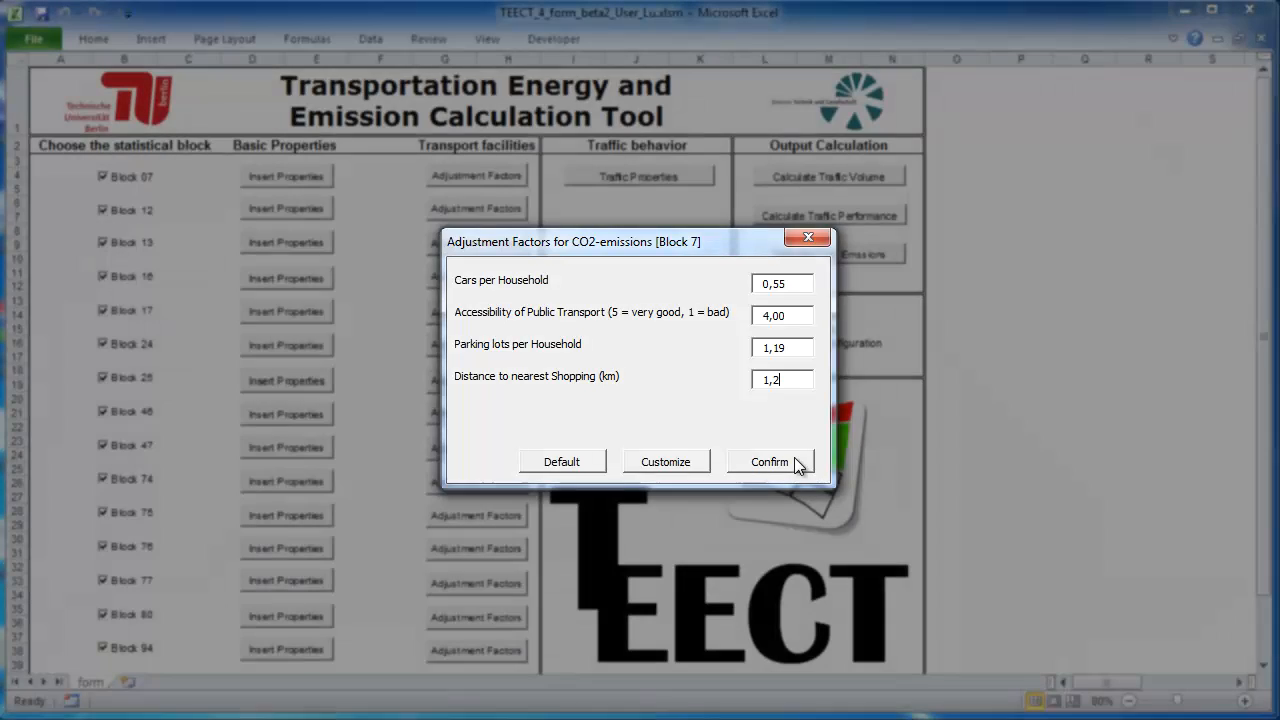
pyautogui.click(800, 458)
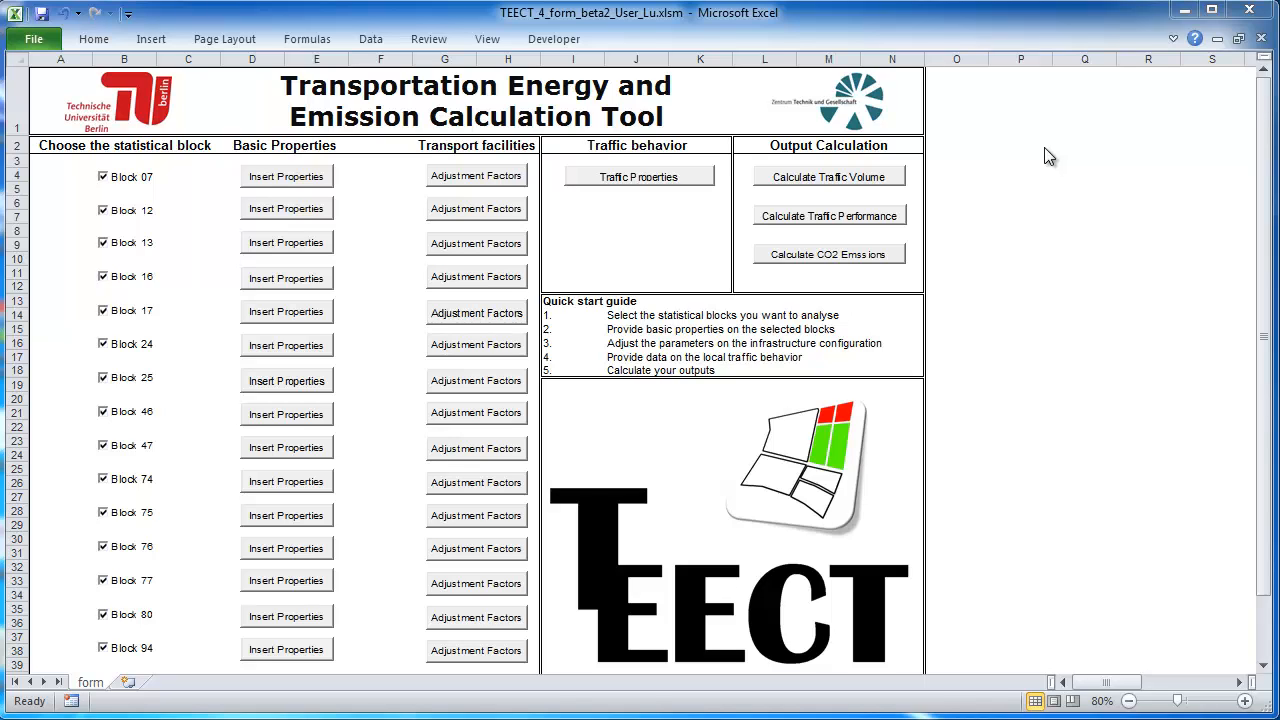
# Enable customization of the customers per employee, branch and day in the traffic data, and discard the changes
pyautogui.click(655, 180)
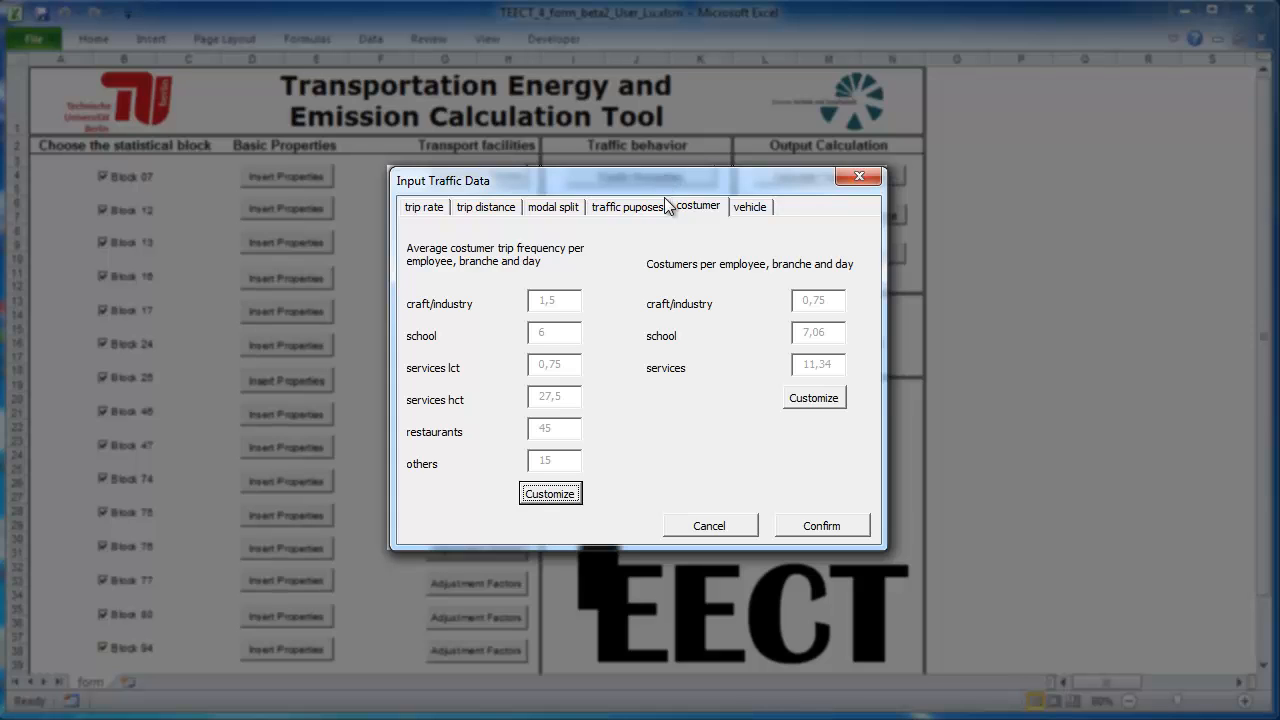
pyautogui.click(808, 402)
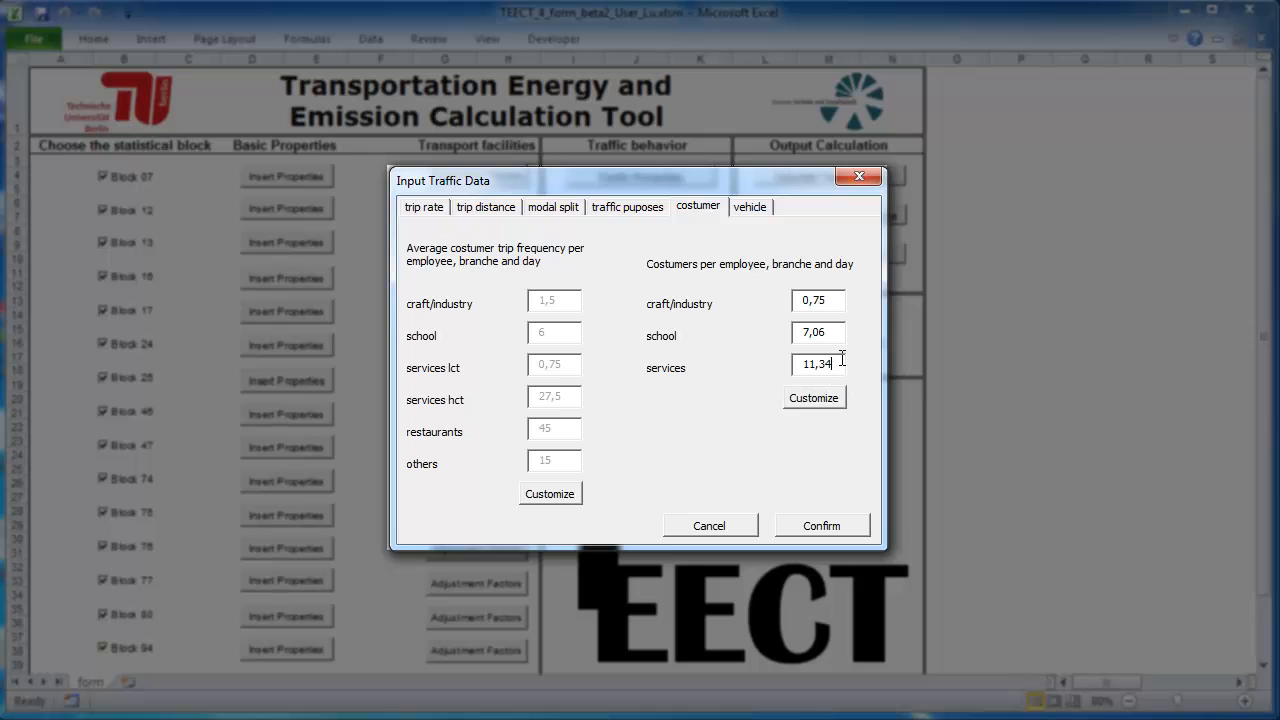
pyautogui.click(856, 528)
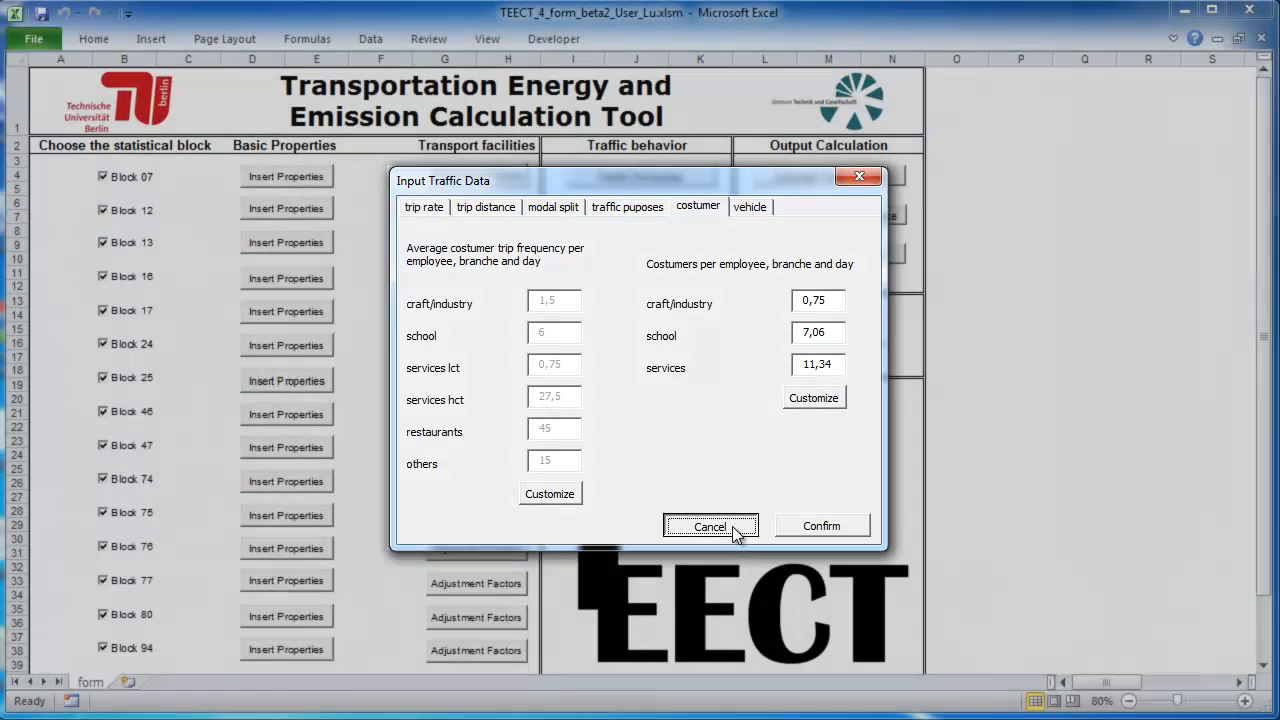
pyautogui.click(737, 528)
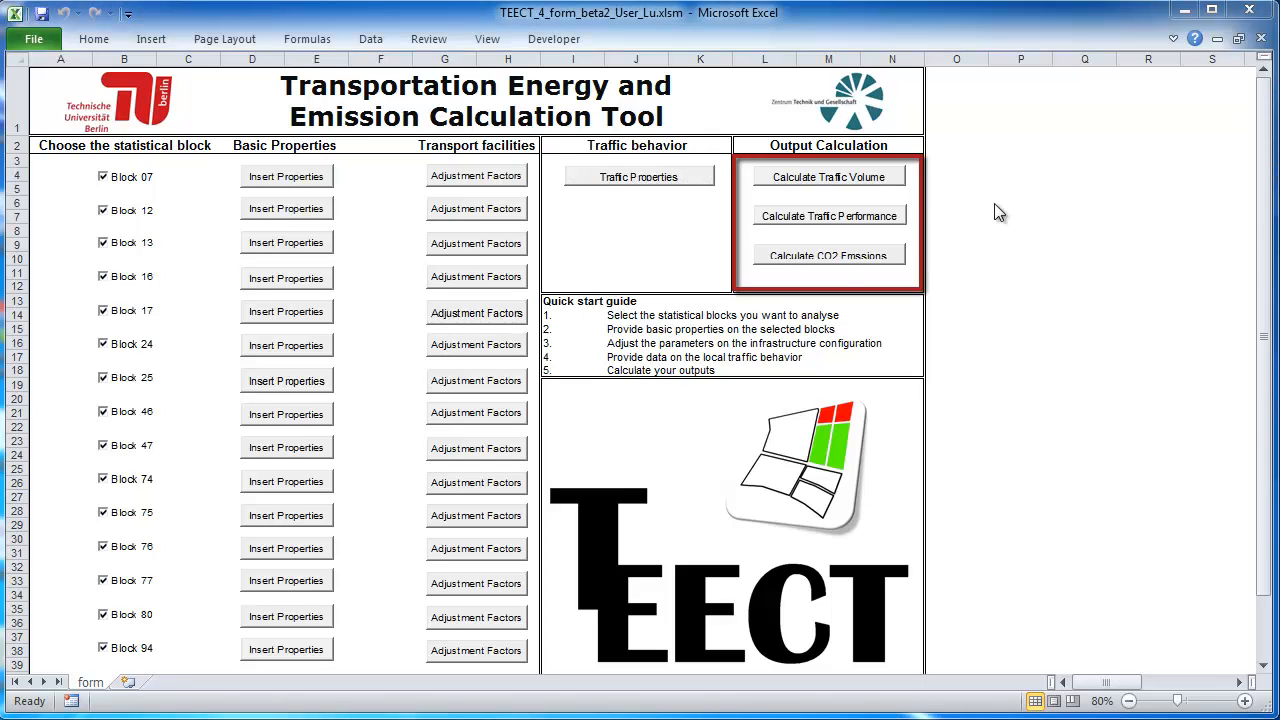
# Calculate the CO2 emissions for the selected statistical blocks
pyautogui.click(885, 265)
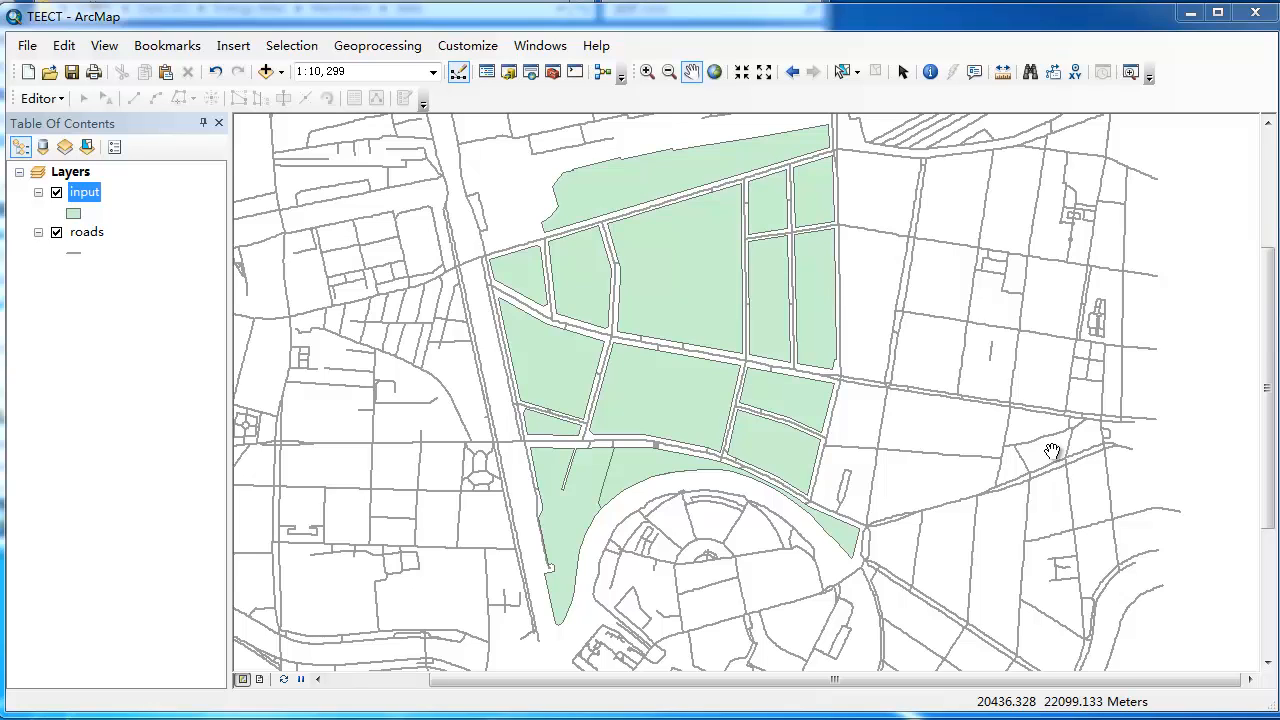
# In ArcMap, review the attribute table of the input layer and close it
pyautogui.rightClick(88, 200)
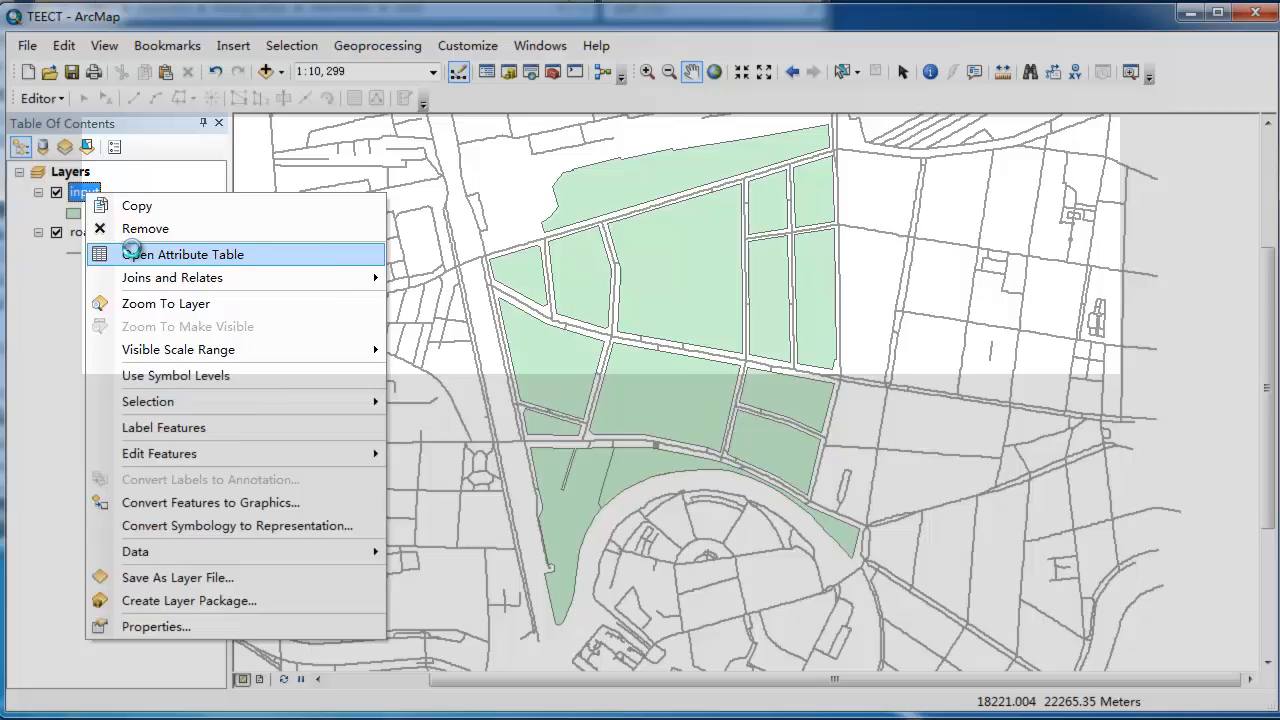
pyautogui.click(136, 256)
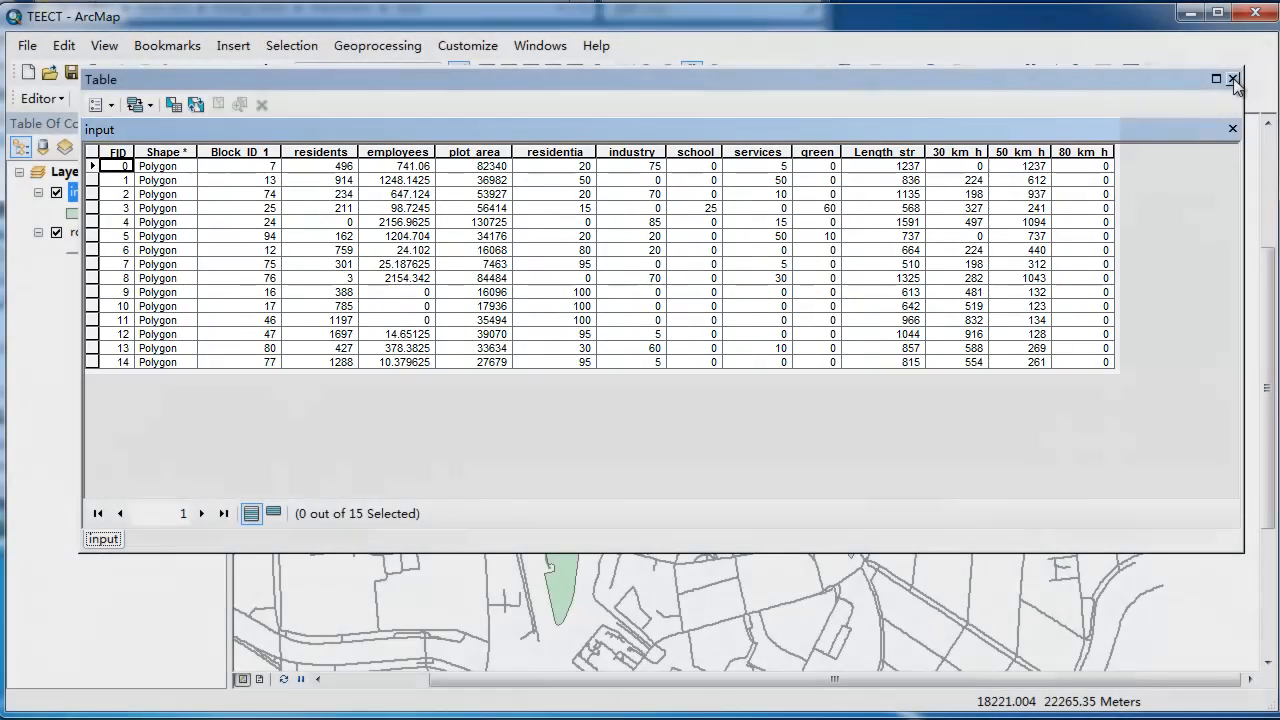
pyautogui.click(1233, 78)
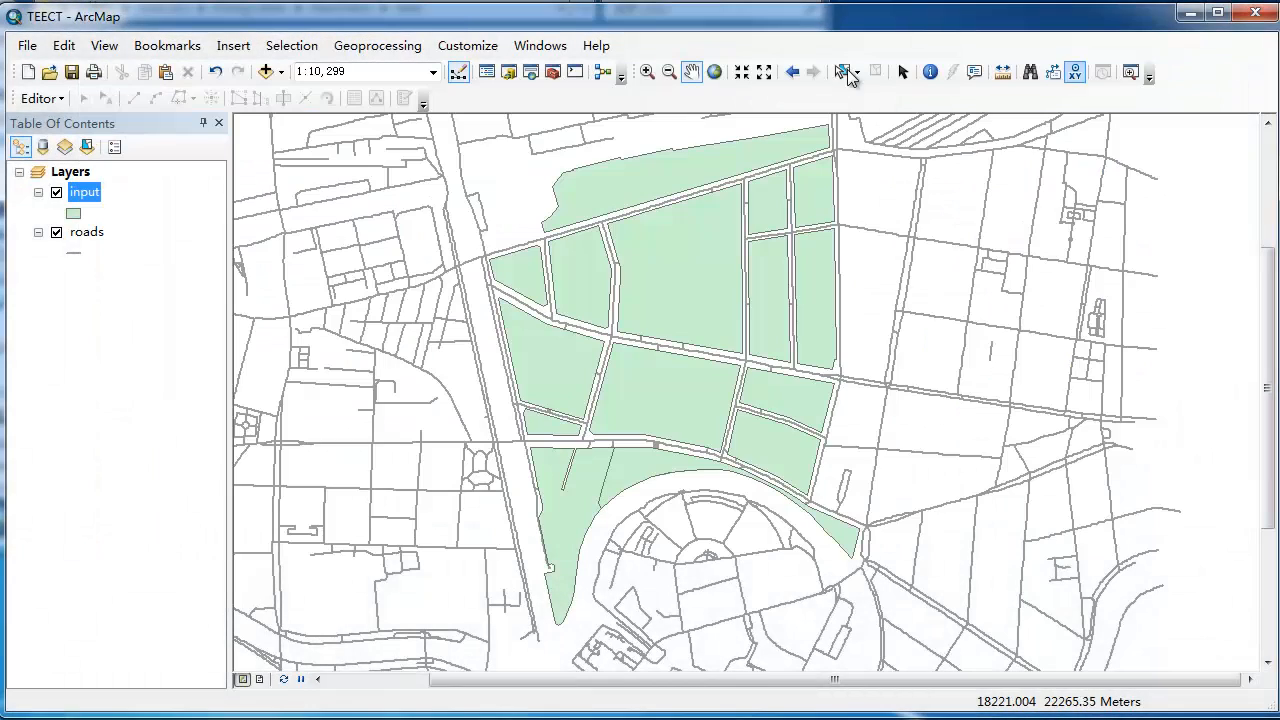
# Add Toolbox.tbx from the NewVideo\Data folder to ArcToolbox and open its TEECT script tool
pyautogui.click(553, 74)
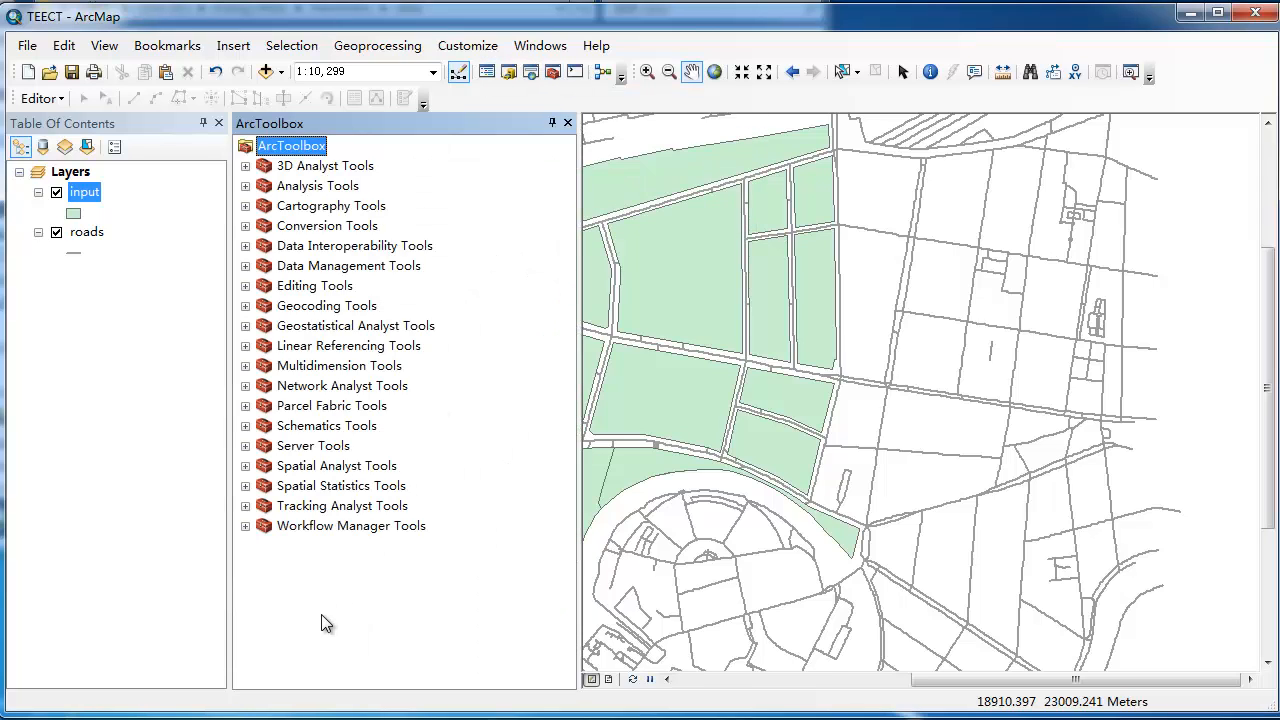
pyautogui.rightClick(326, 623)
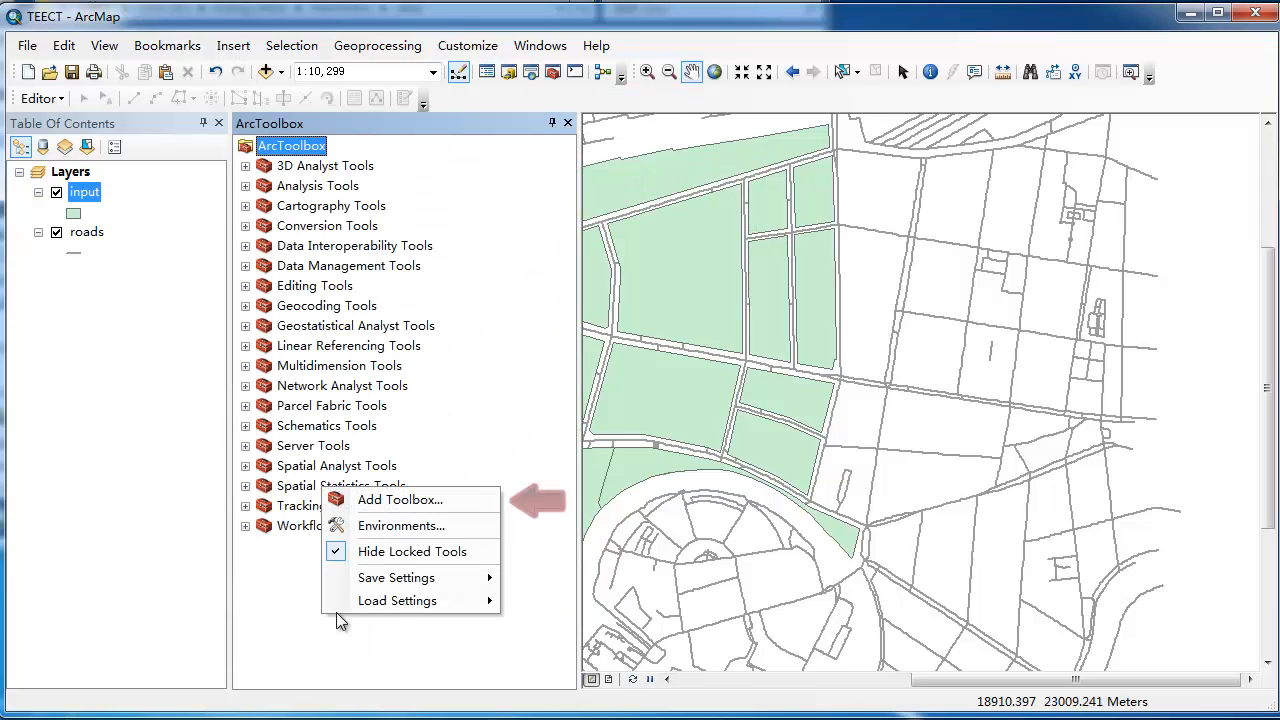
pyautogui.click(452, 504)
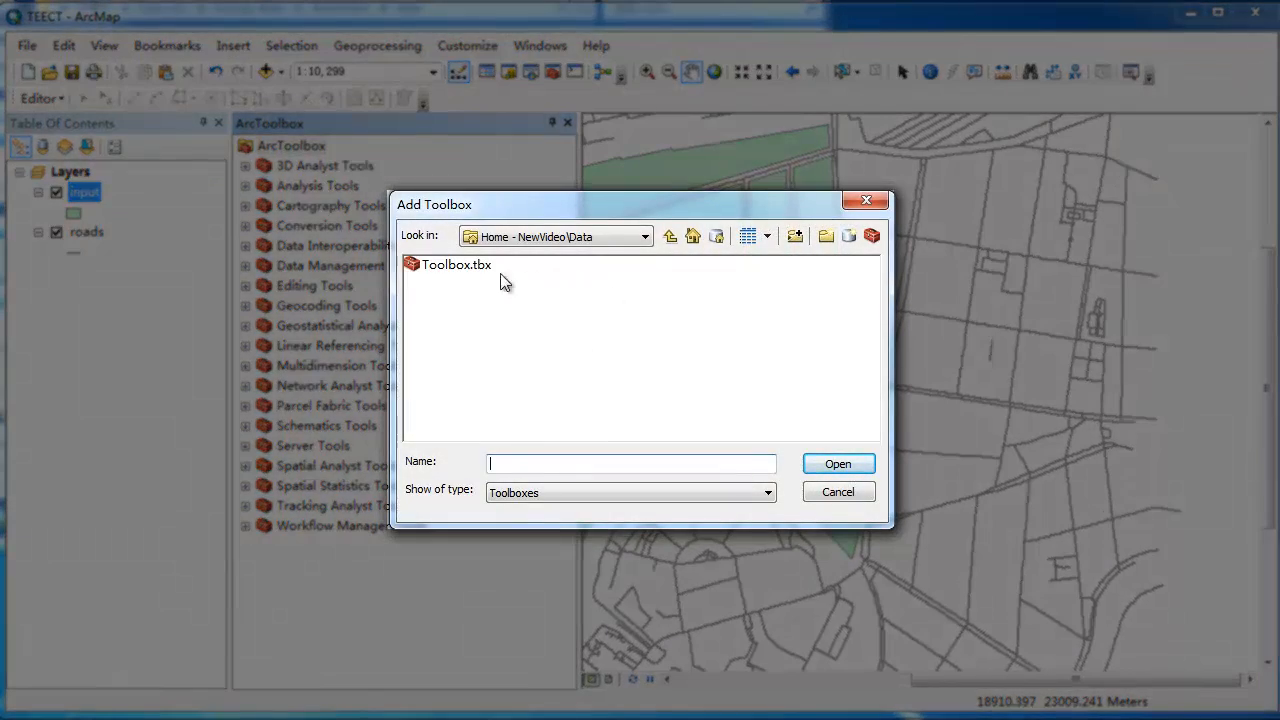
pyautogui.click(470, 268)
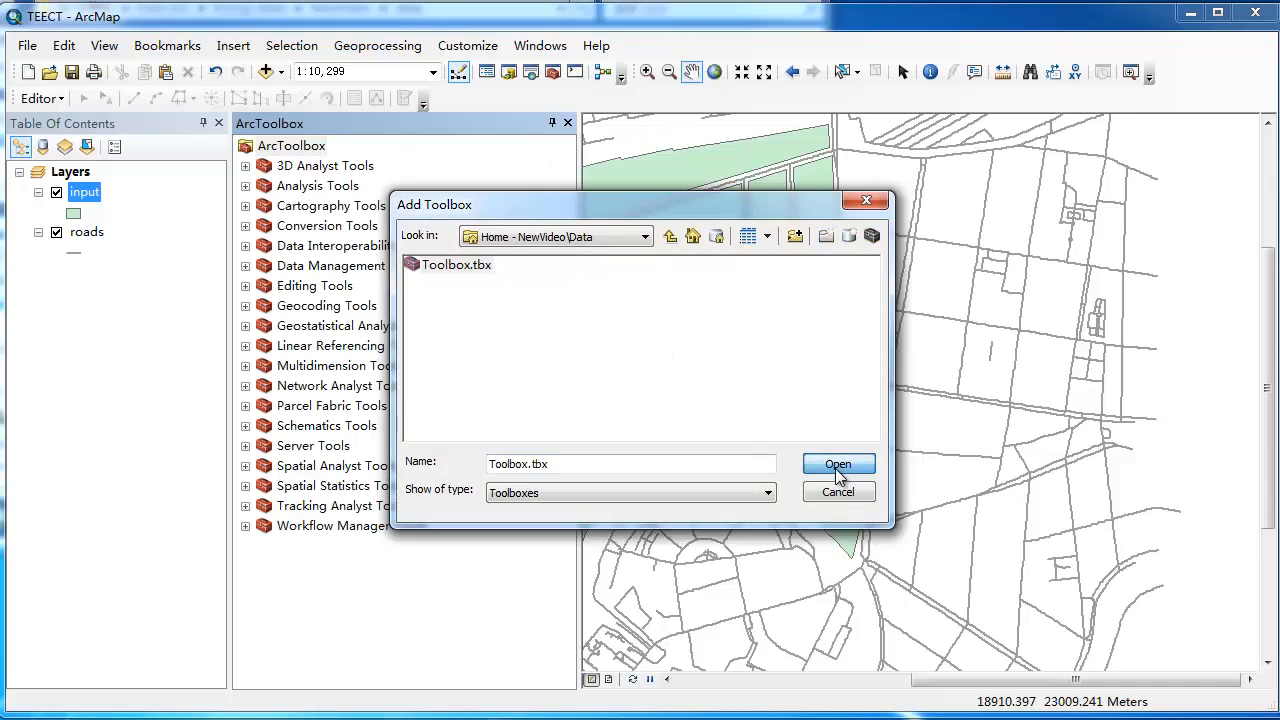
pyautogui.click(836, 466)
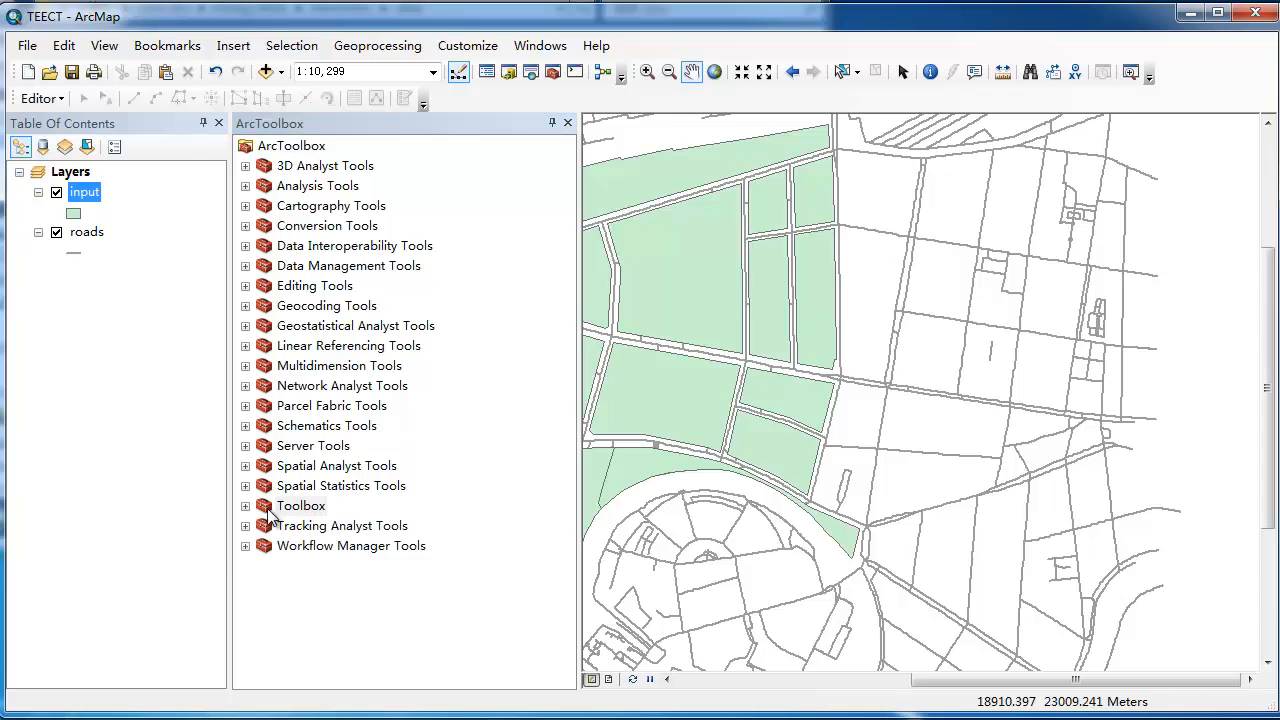
pyautogui.click(245, 505)
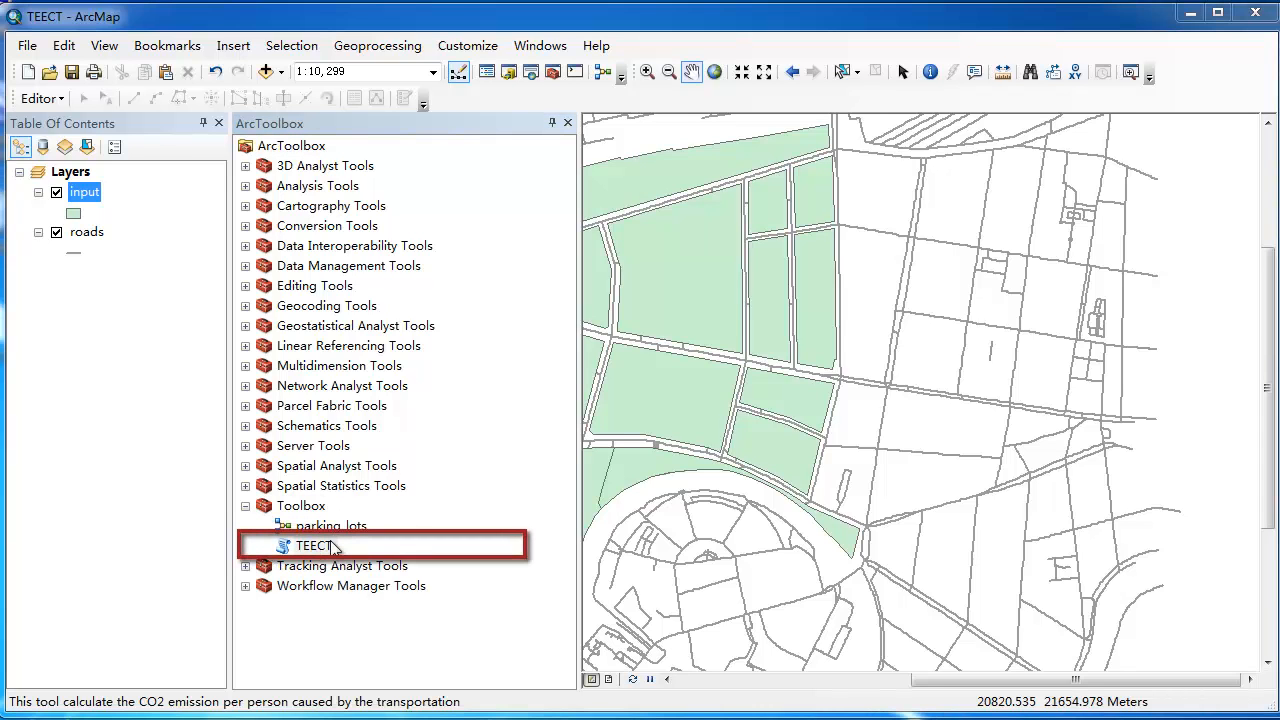
pyautogui.doubleClick(313, 545)
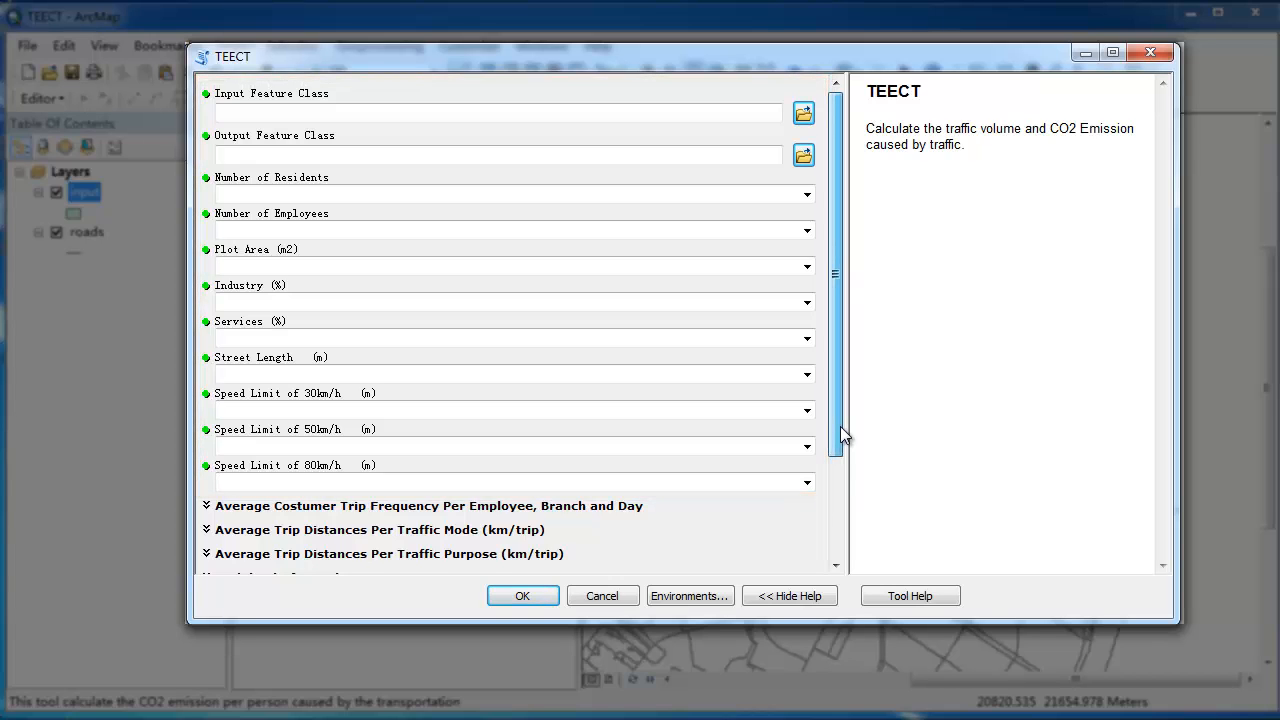
# Try a pedestrian trip distance of 2 km/trip in the optional traffic mode parameters, and set it back to 1
pyautogui.moveTo(840, 436); pyautogui.dragTo(840, 545)
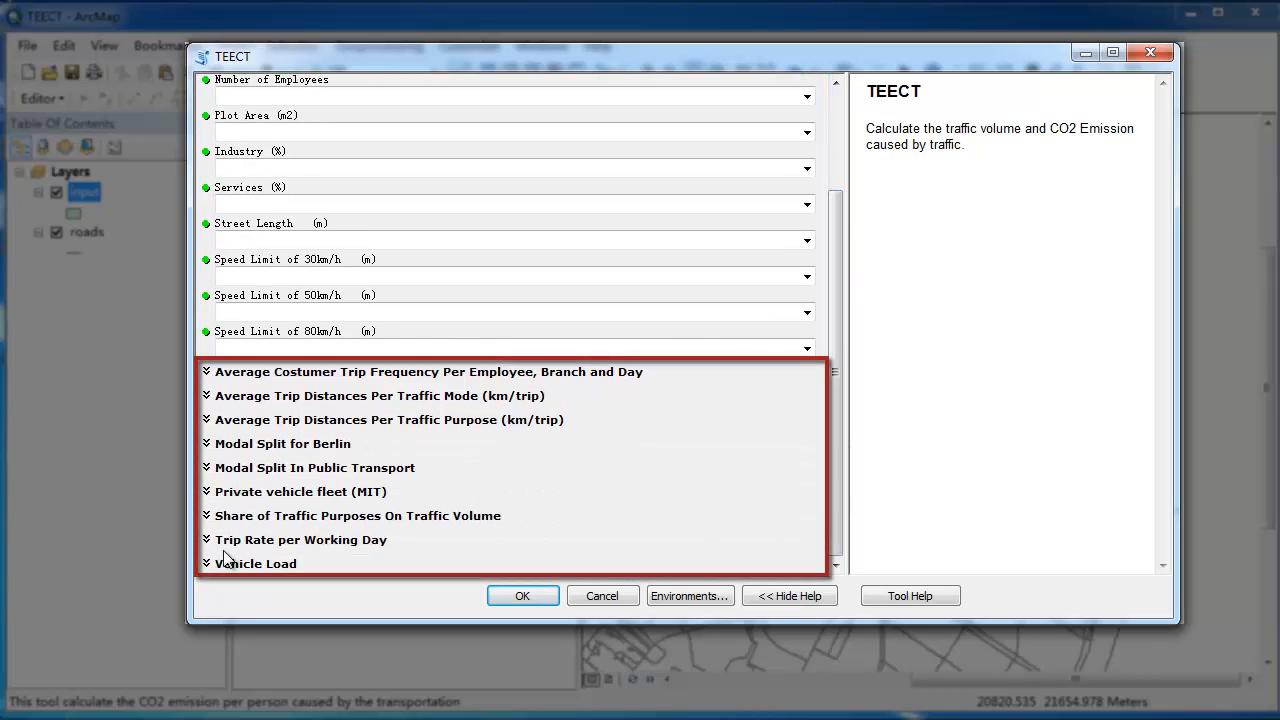
pyautogui.click(527, 397)
pyautogui.doubleClick(808, 429)
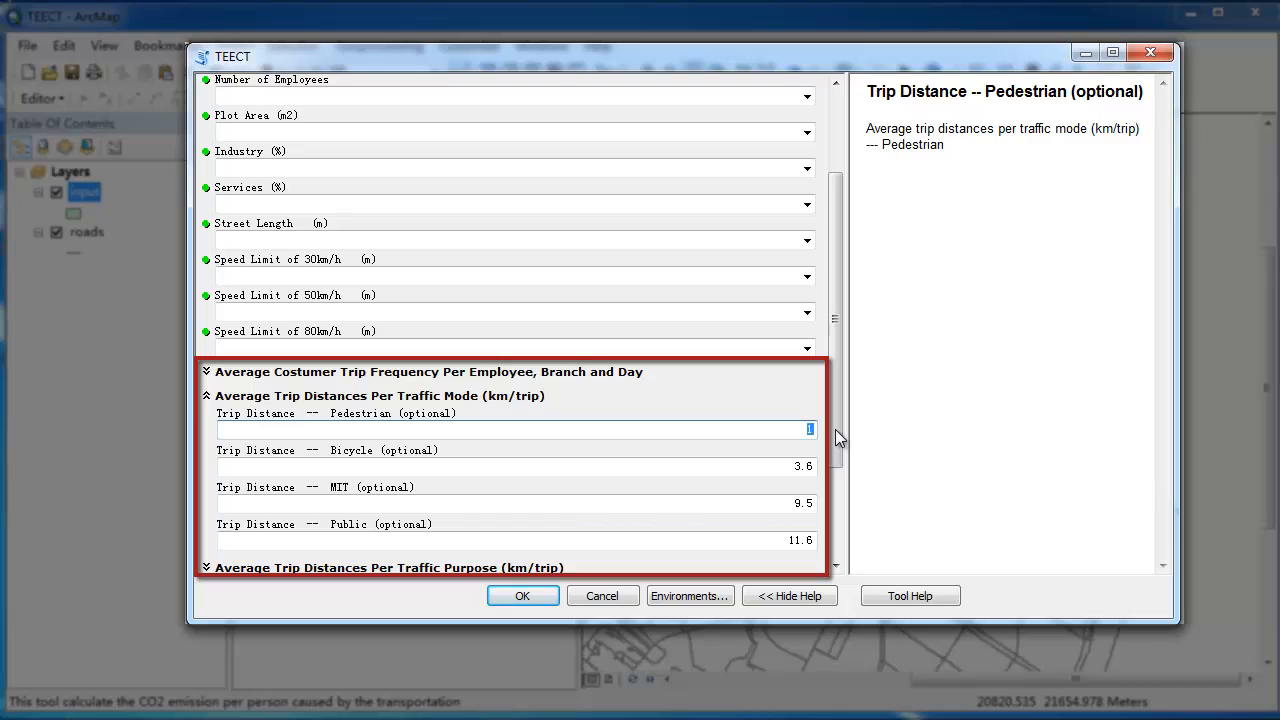
pyautogui.write('2')
pyautogui.moveTo(831, 425); pyautogui.dragTo(831, 440)
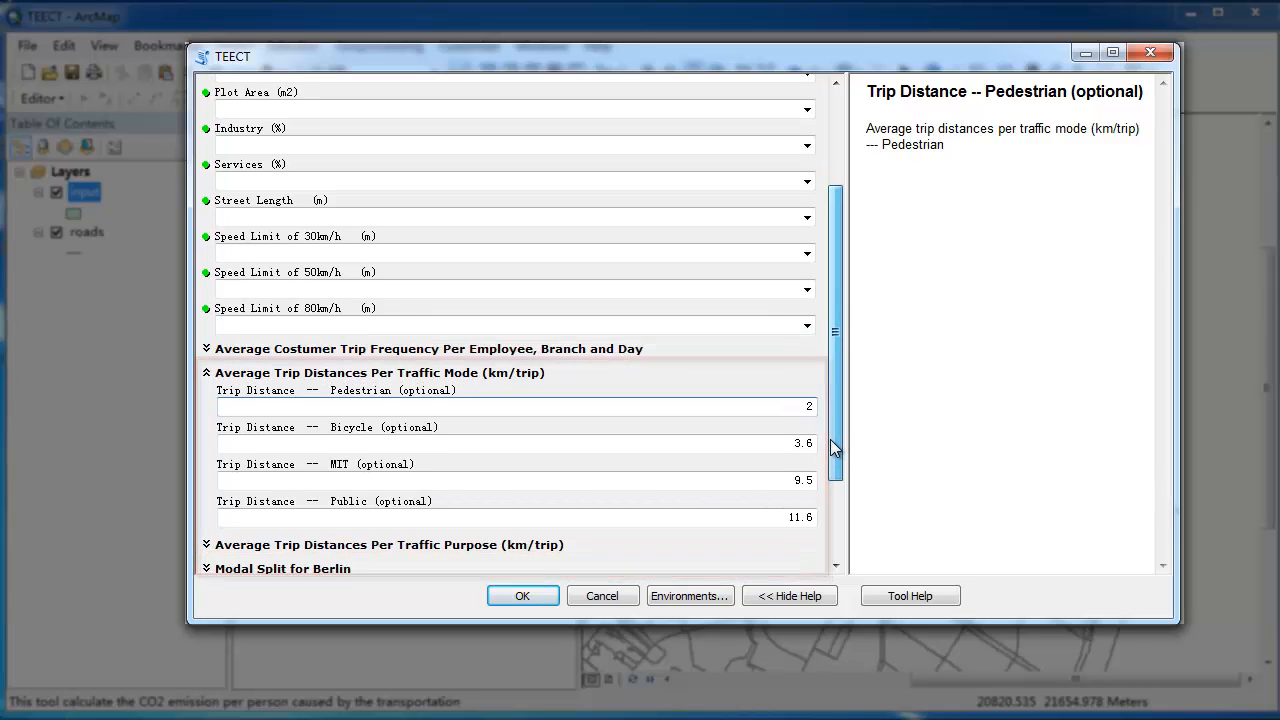
pyautogui.press('BackSpace')
pyautogui.write('1')
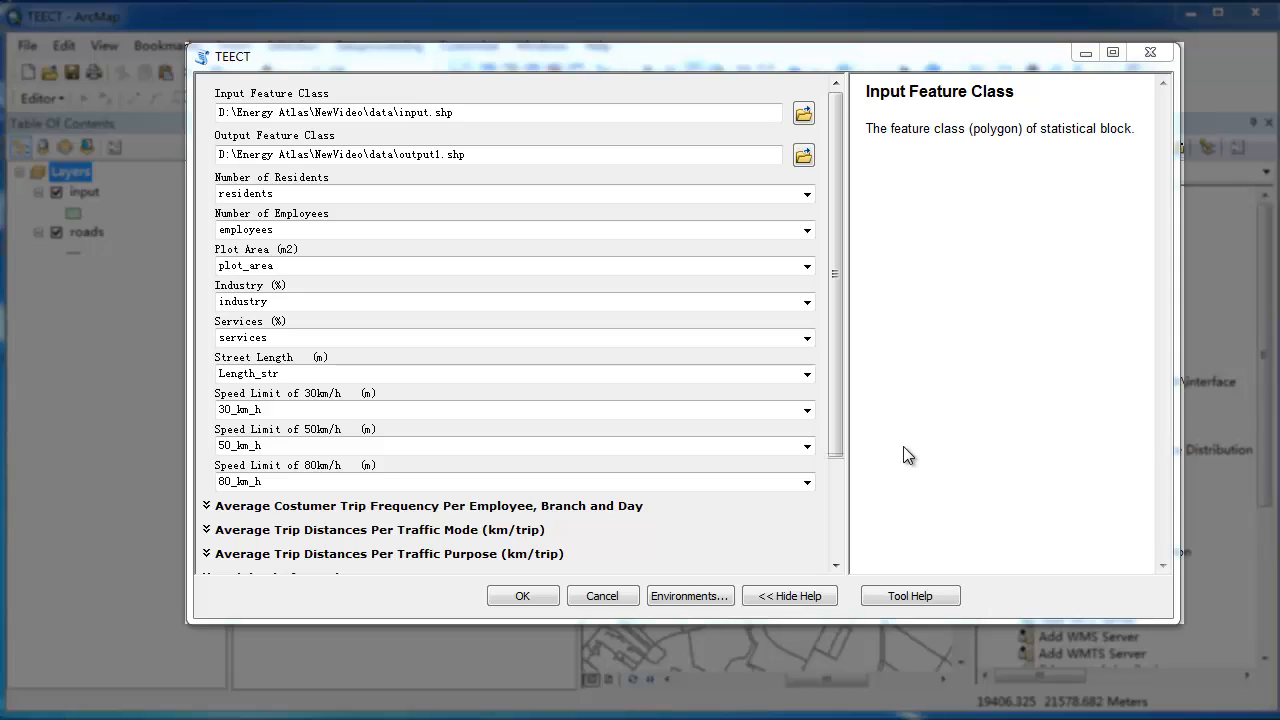
# Run the TEECT tool on input.shp with output1.shp as output, and open the attribute table of the output1 layer
pyautogui.click(519, 596)
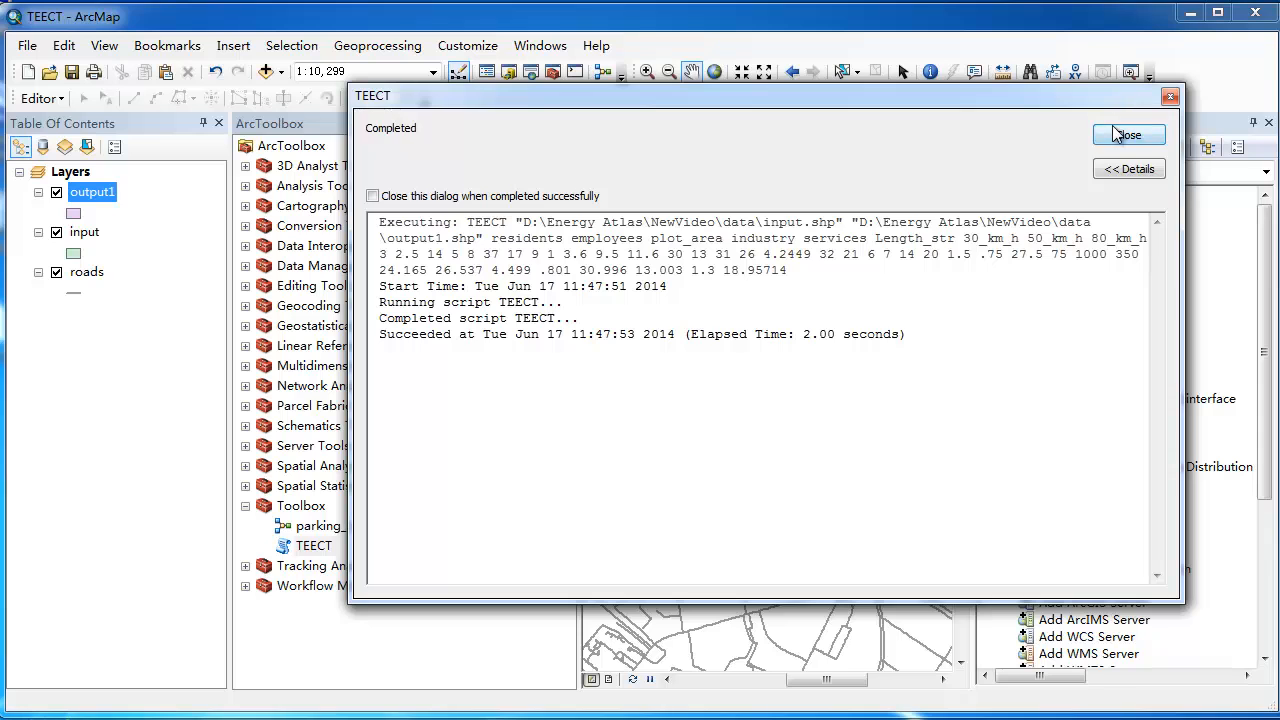
pyautogui.click(1117, 134)
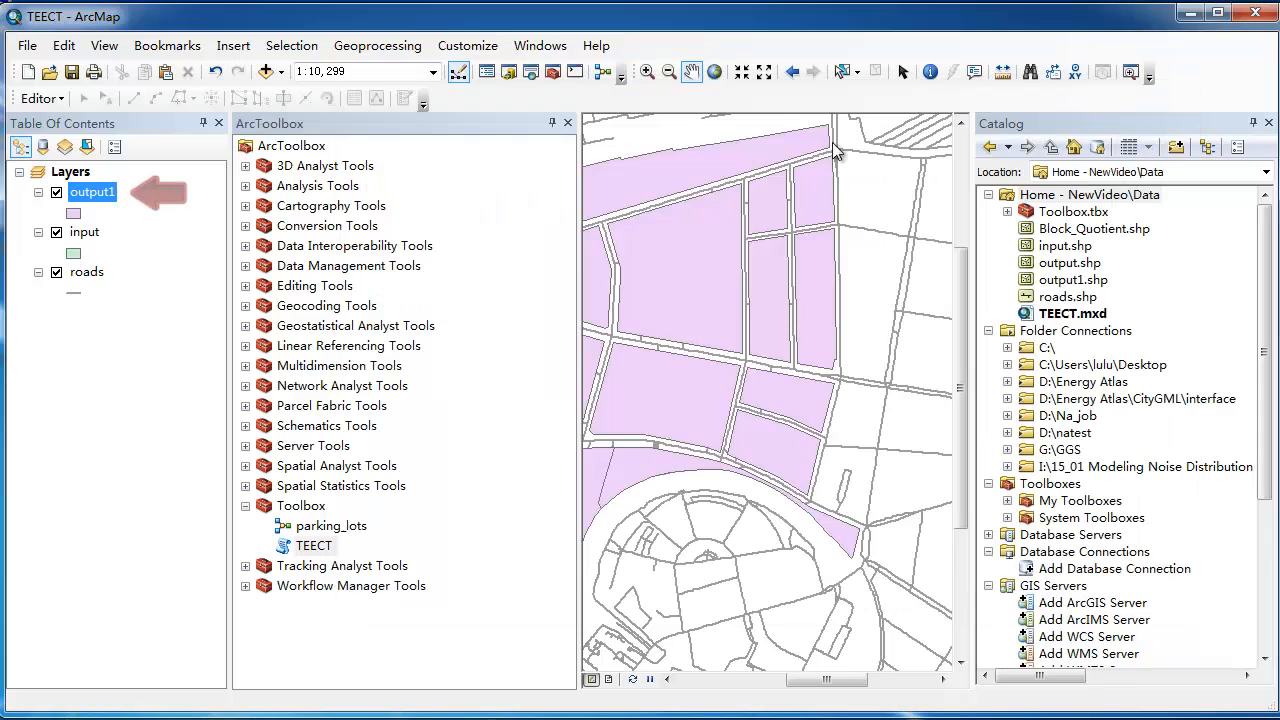
pyautogui.rightClick(103, 198)
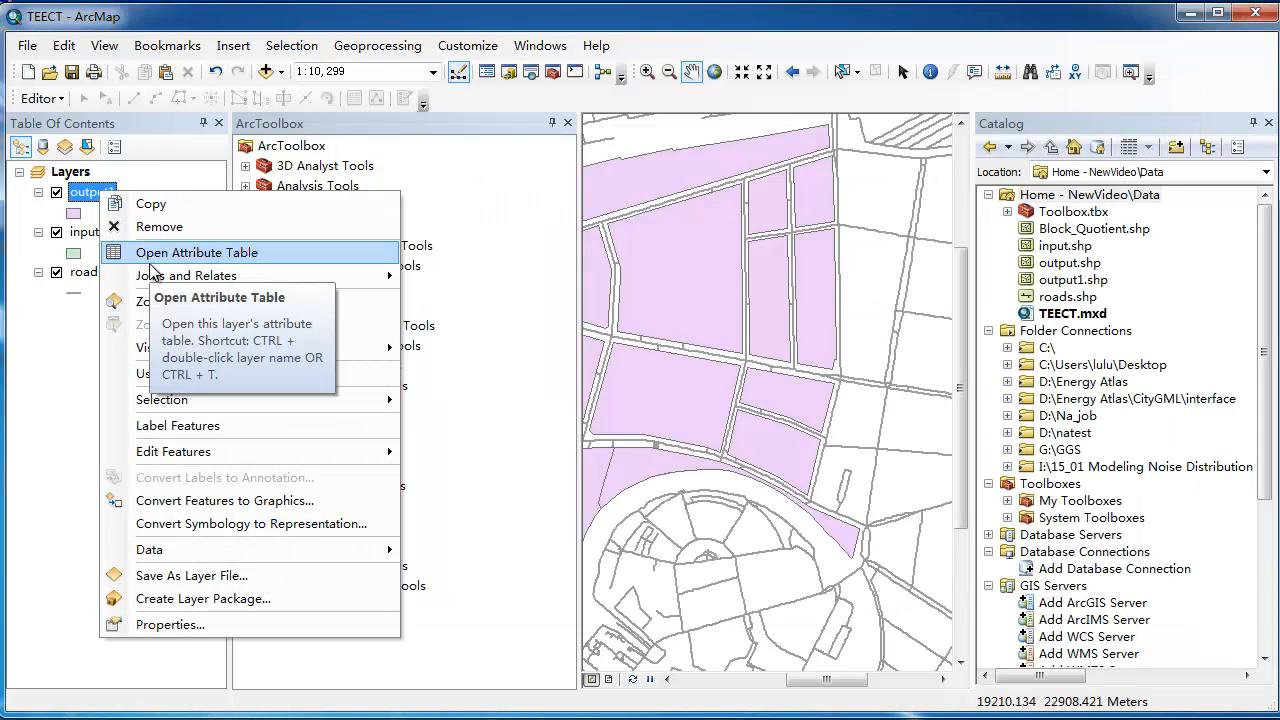
pyautogui.click(151, 262)
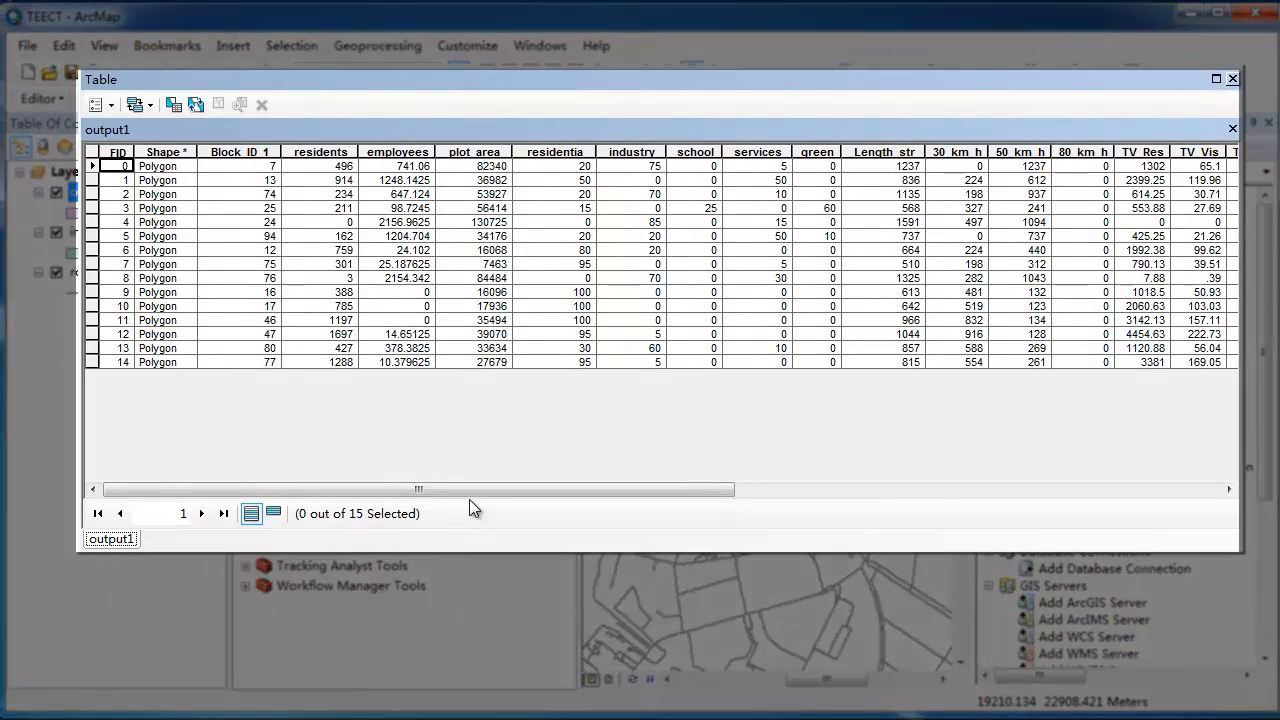
# Examine the remaining result columns of the output1 attribute table
pyautogui.moveTo(472, 490); pyautogui.dragTo(1106, 489)
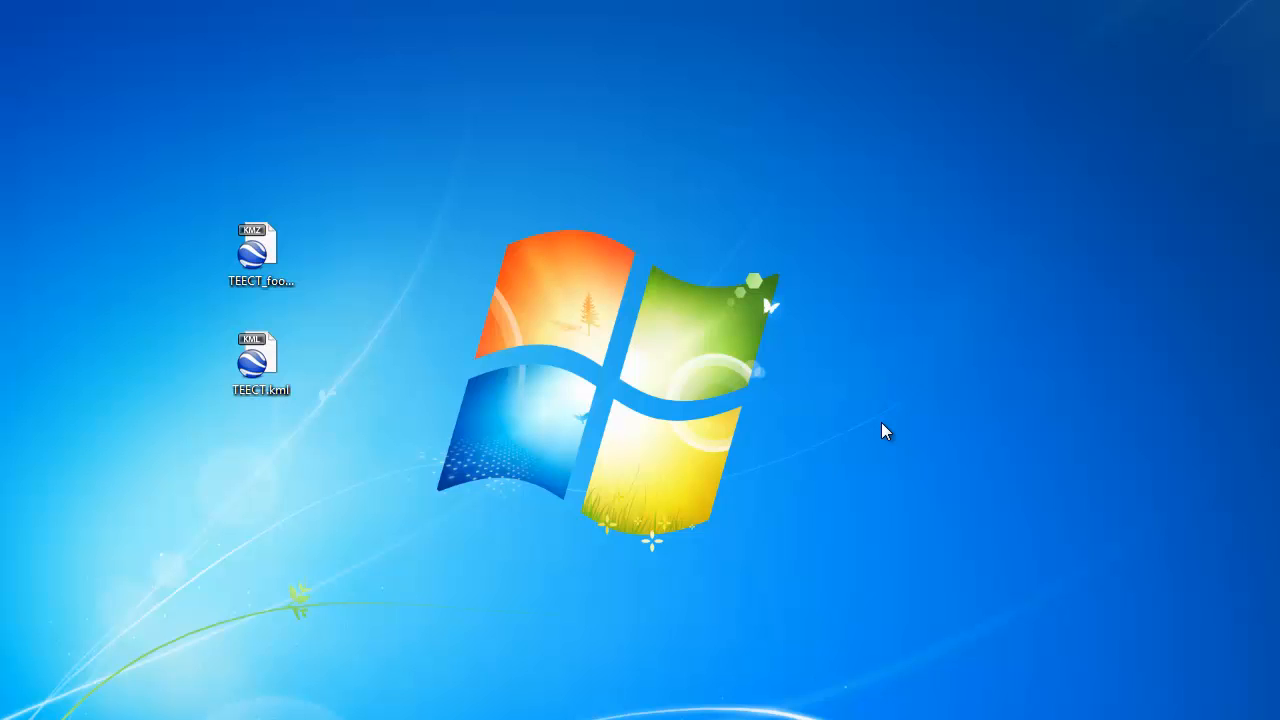
# Open TEECT.kml from the desktop in Google Earth and frame all the statistical blocks in the view
pyautogui.click(245, 360)
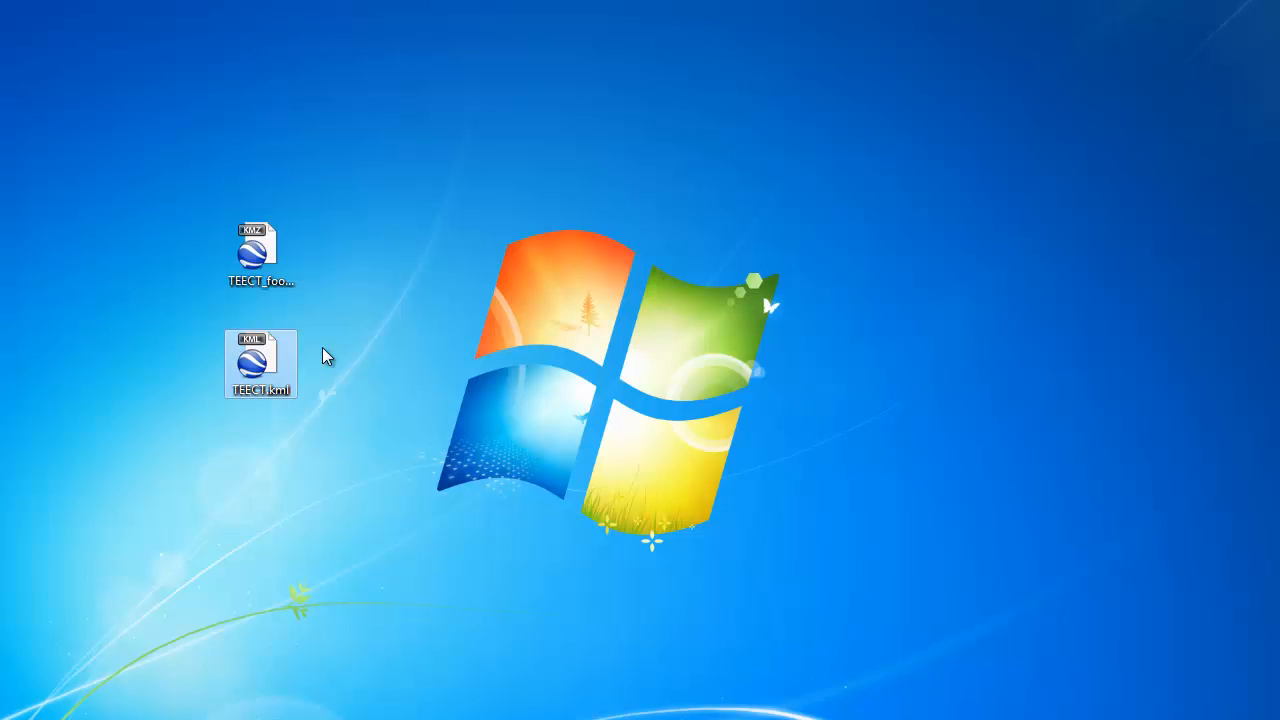
pyautogui.doubleClick(285, 366)
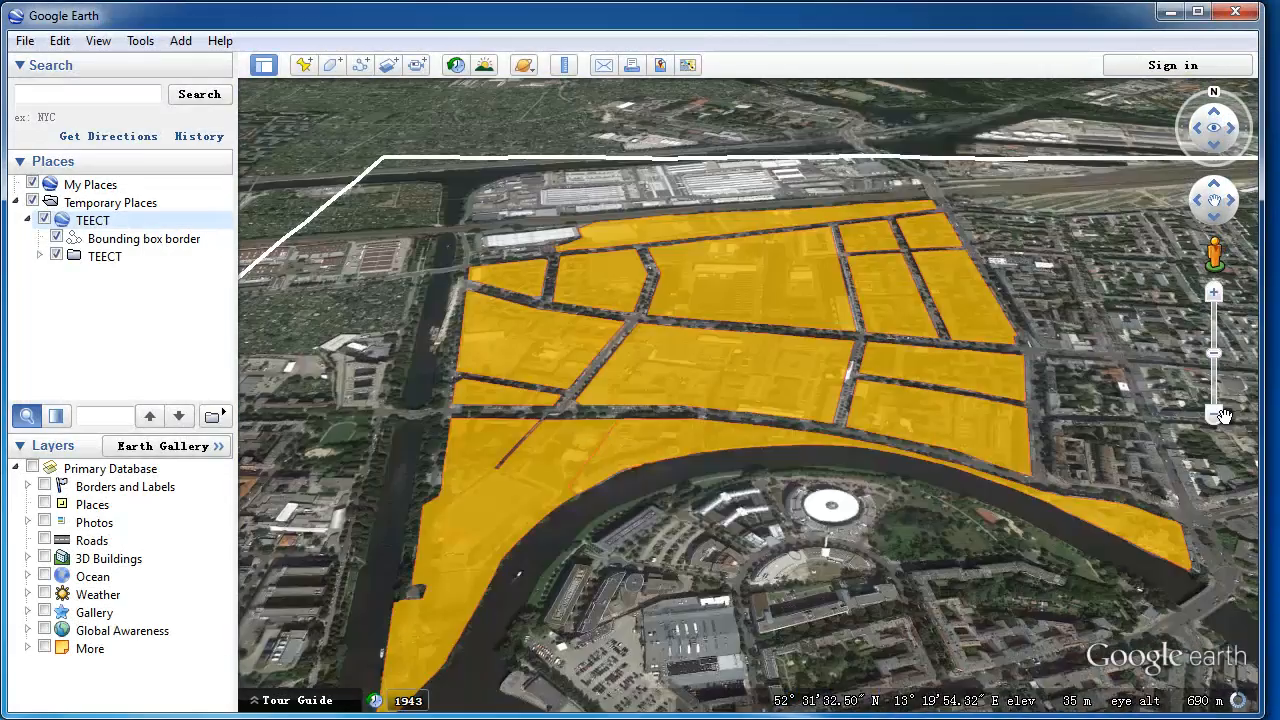
pyautogui.click(1221, 415)
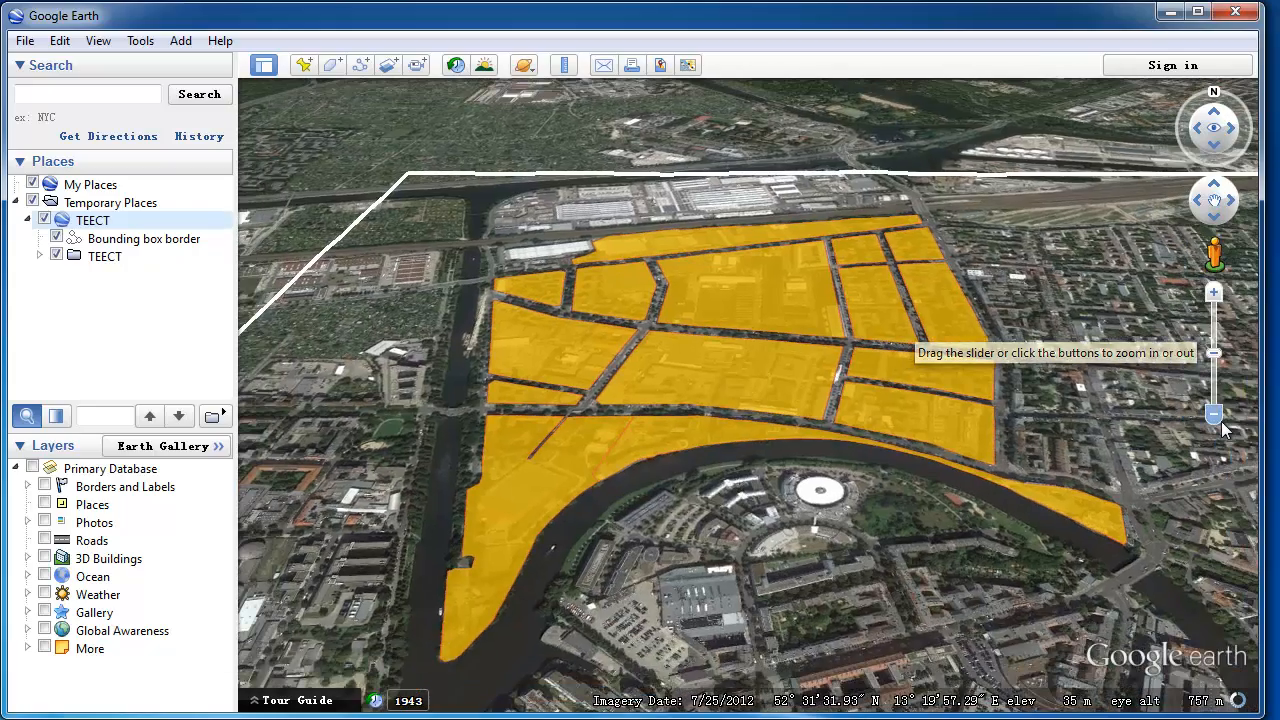
pyautogui.moveTo(878, 467); pyautogui.dragTo(886, 456)
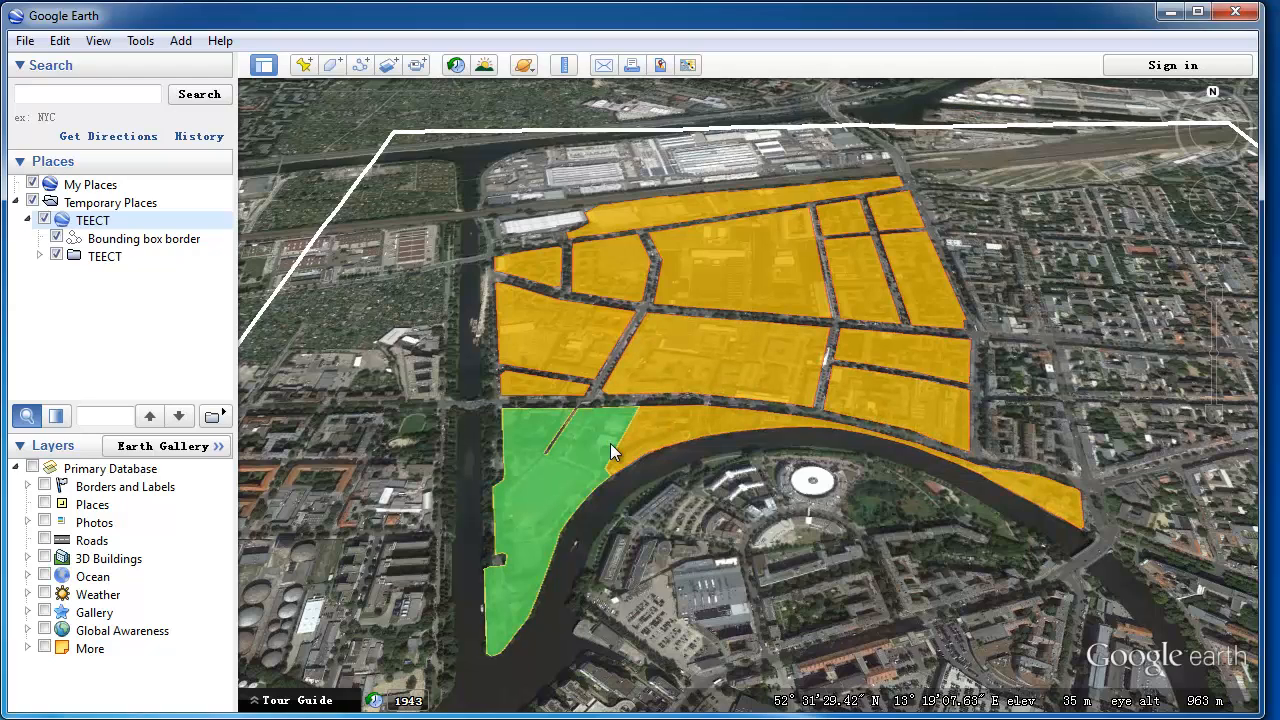
# Review the traffic and CO2 emission information of the block at the eastern edge just north of the river, and close it
pyautogui.click(936, 405)
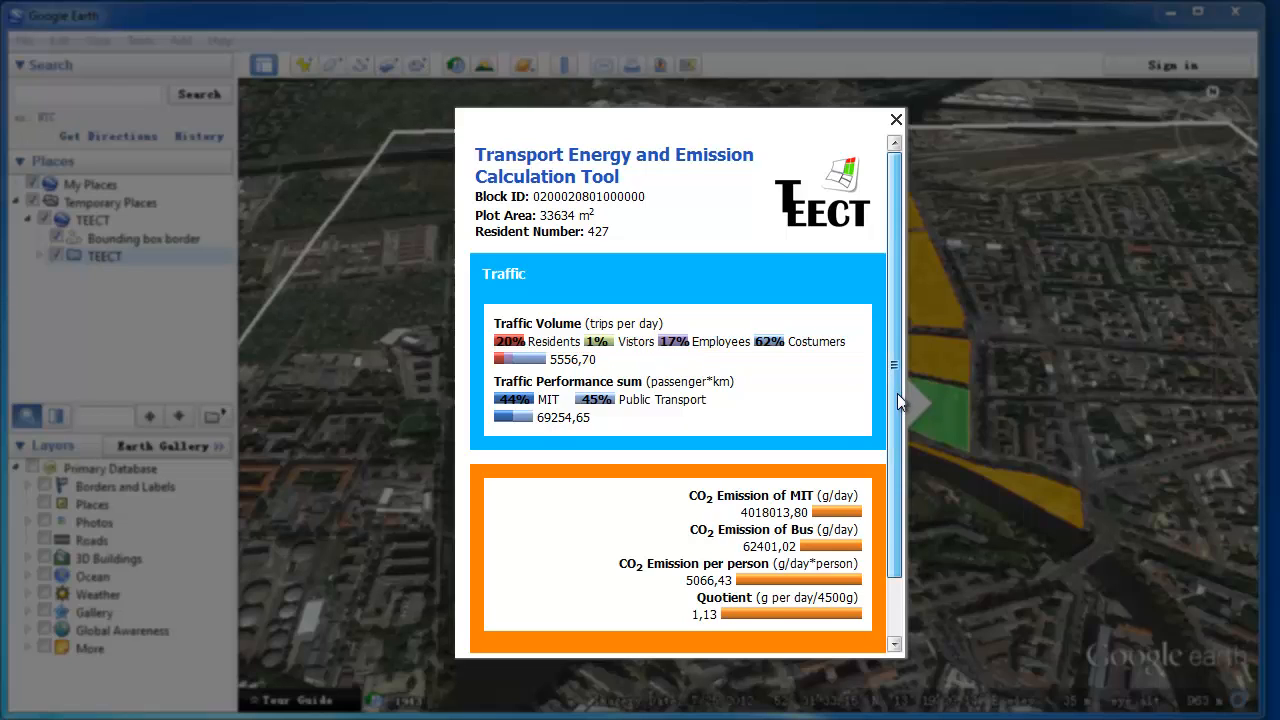
pyautogui.scroll(-2, 897, 393)
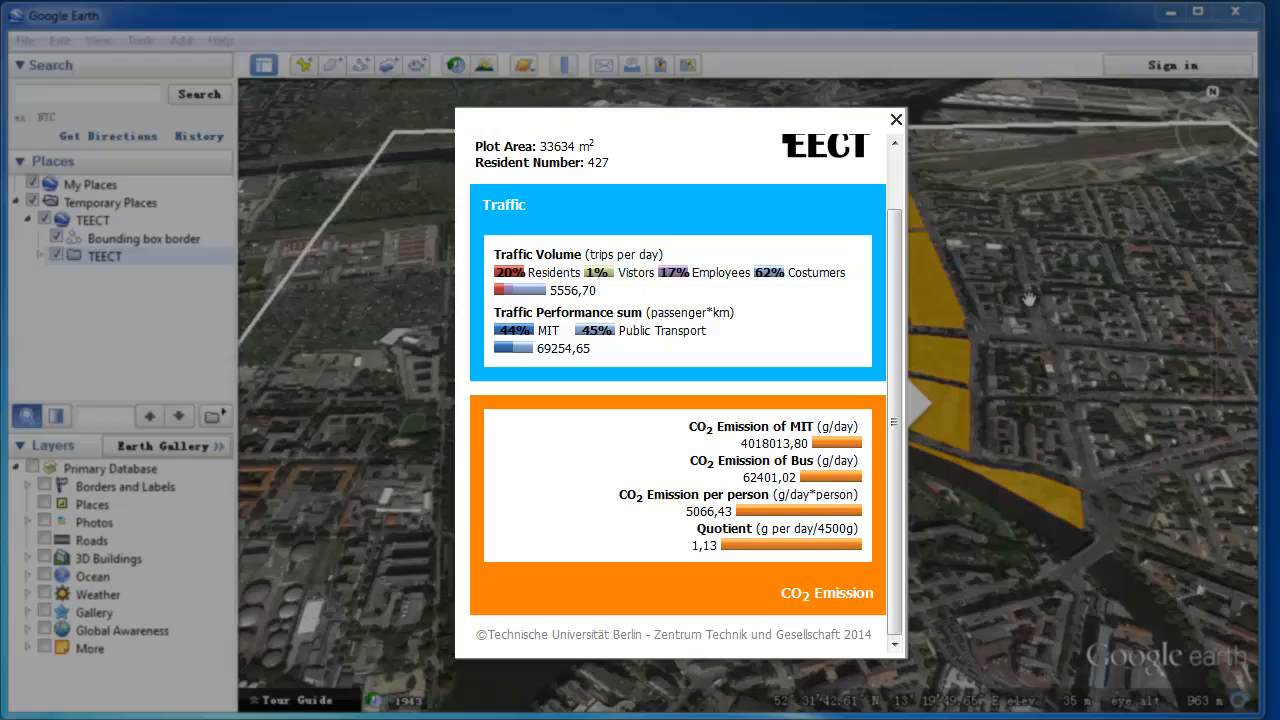
pyautogui.click(896, 120)
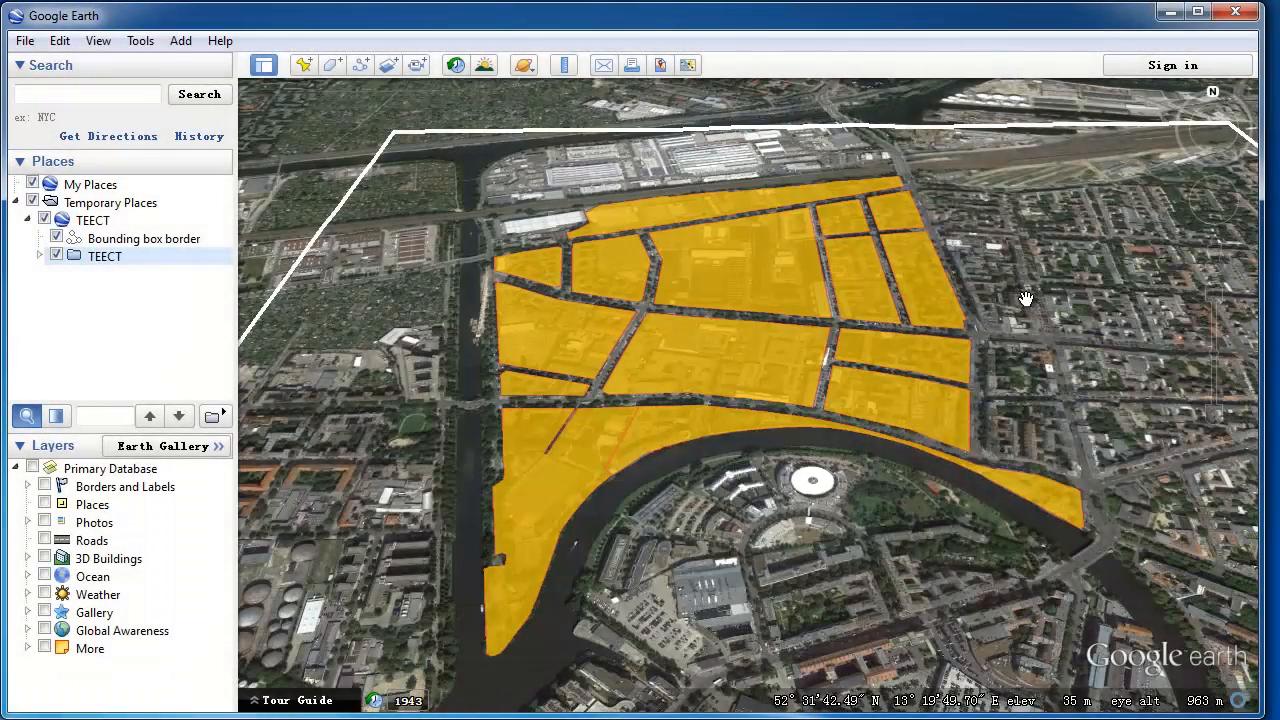